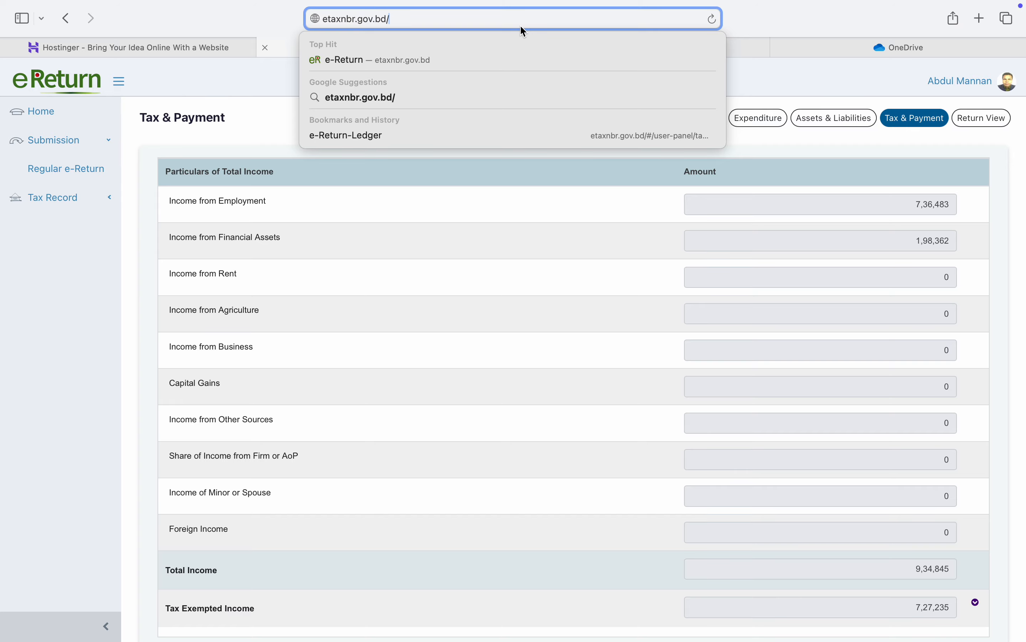
# Step: Reopen the Regular e-Return as a registered user and save its assessment information to reach Income from Employment
pyautogui.press('Return')
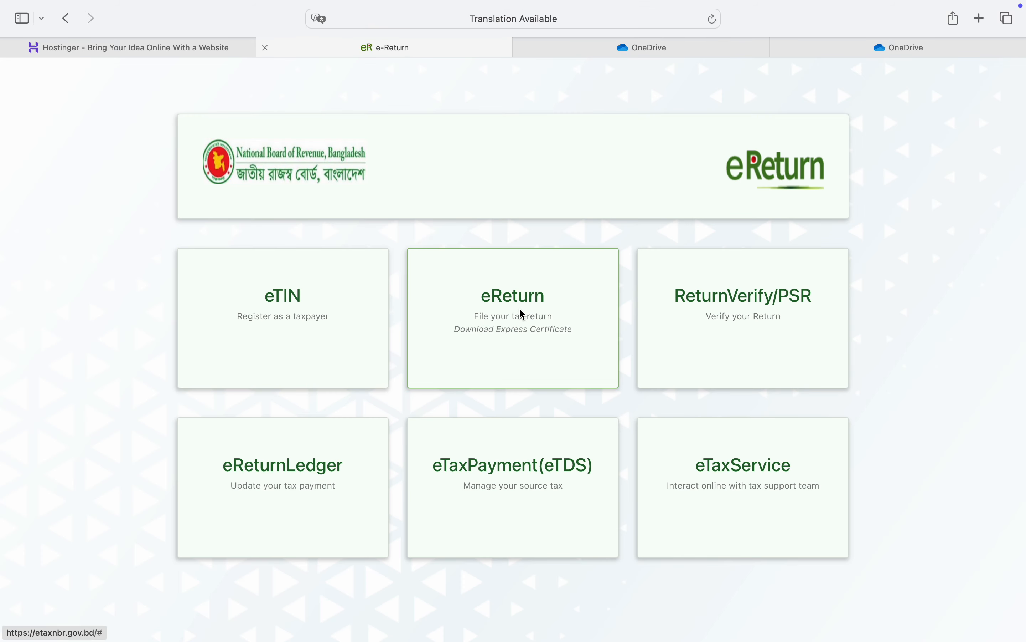
pyautogui.click(523, 314)
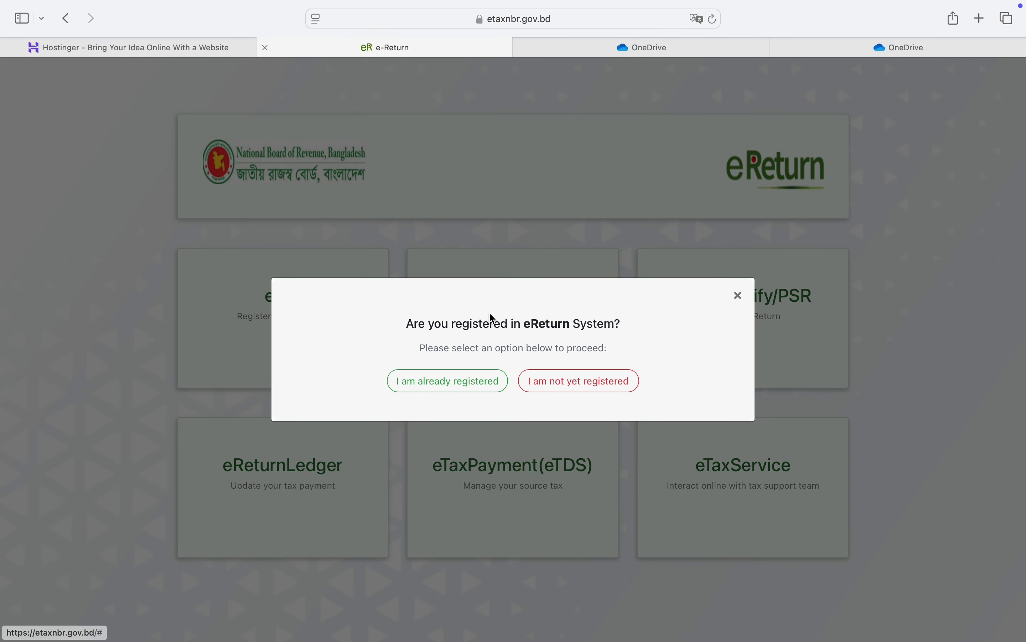
pyautogui.click(472, 386)
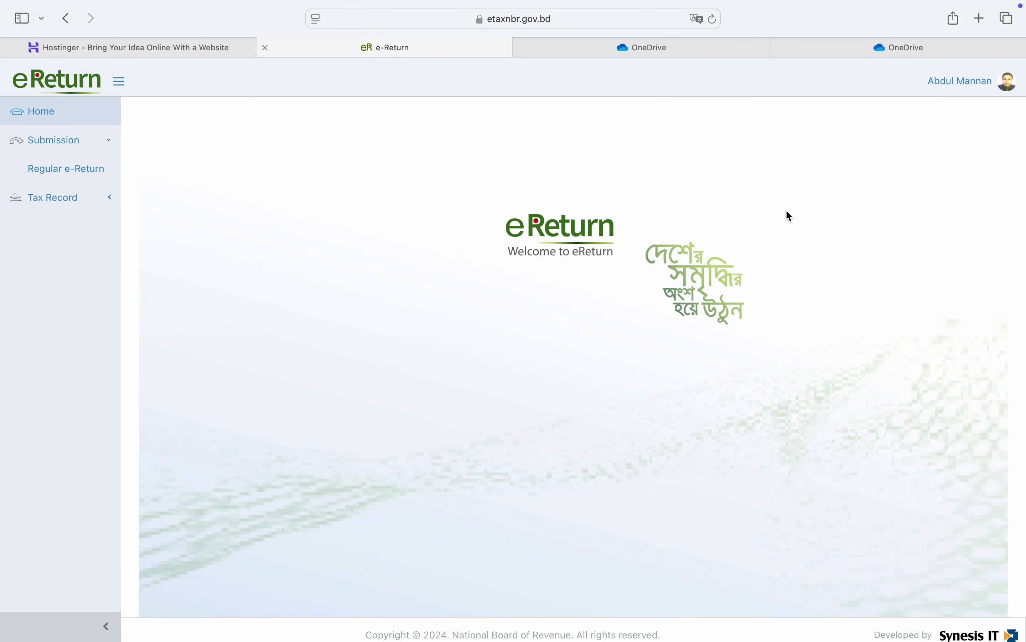
pyautogui.click(98, 177)
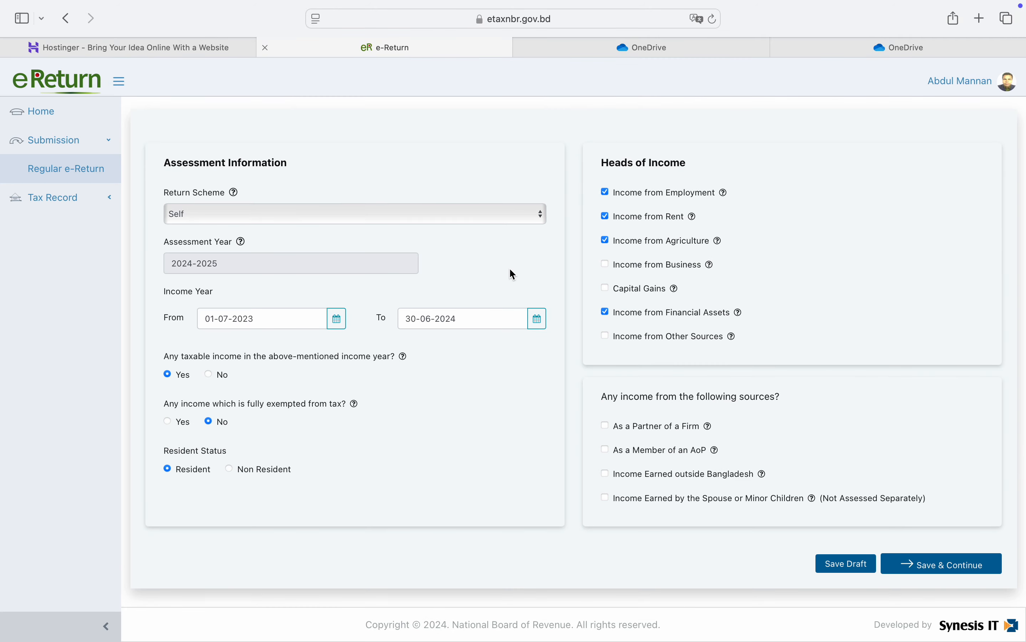
pyautogui.click(966, 569)
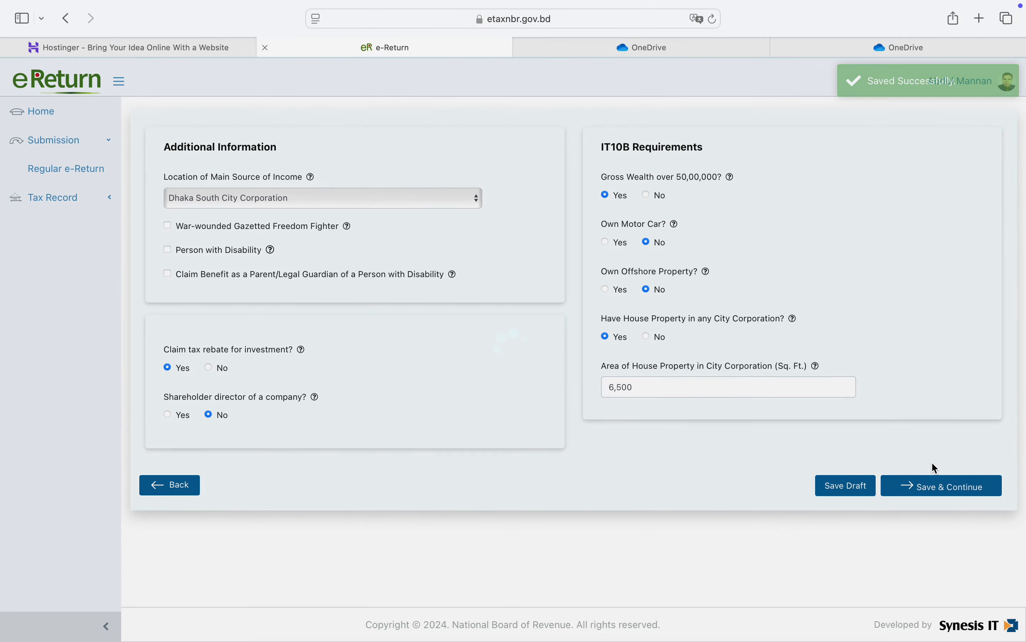
pyautogui.click(949, 486)
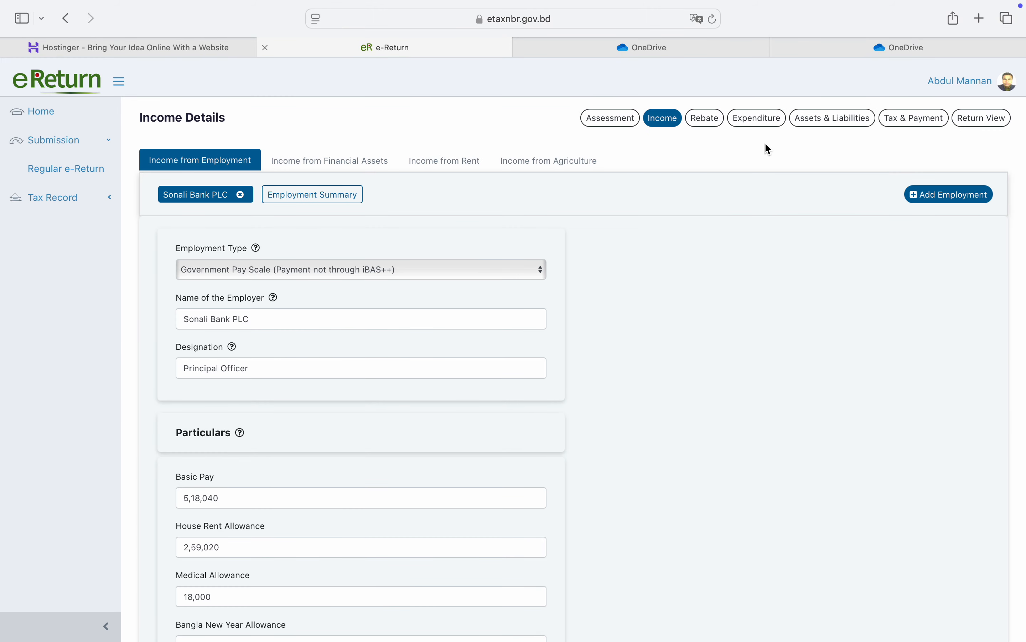
# Step: Review the Tax & Payment summary: total payable 34,113 against source tax paid 28,559, refundable 0
pyautogui.click(922, 123)
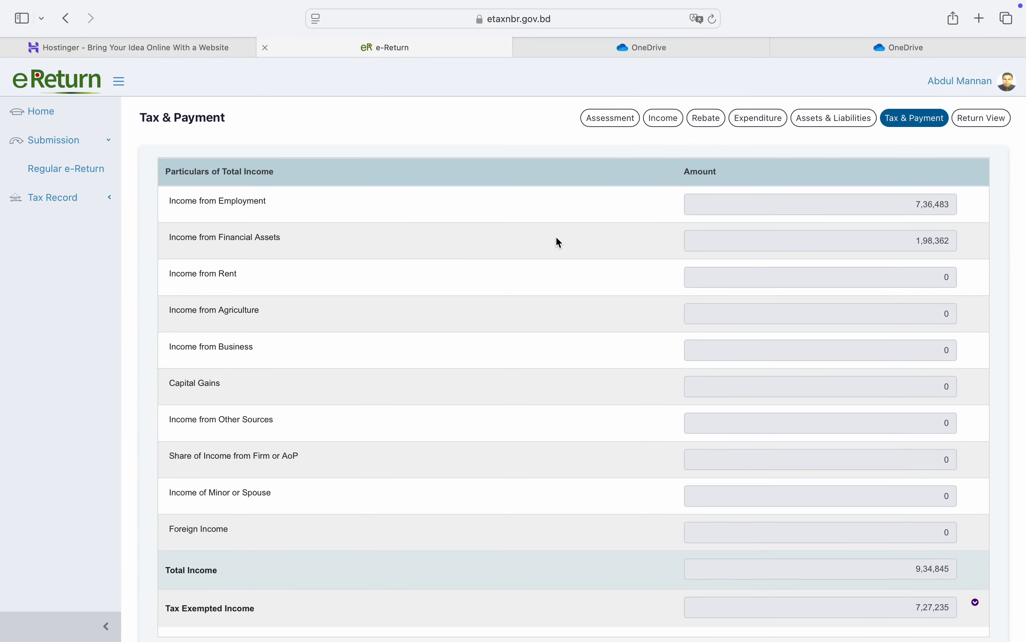
pyautogui.scroll(-15, 555, 236)
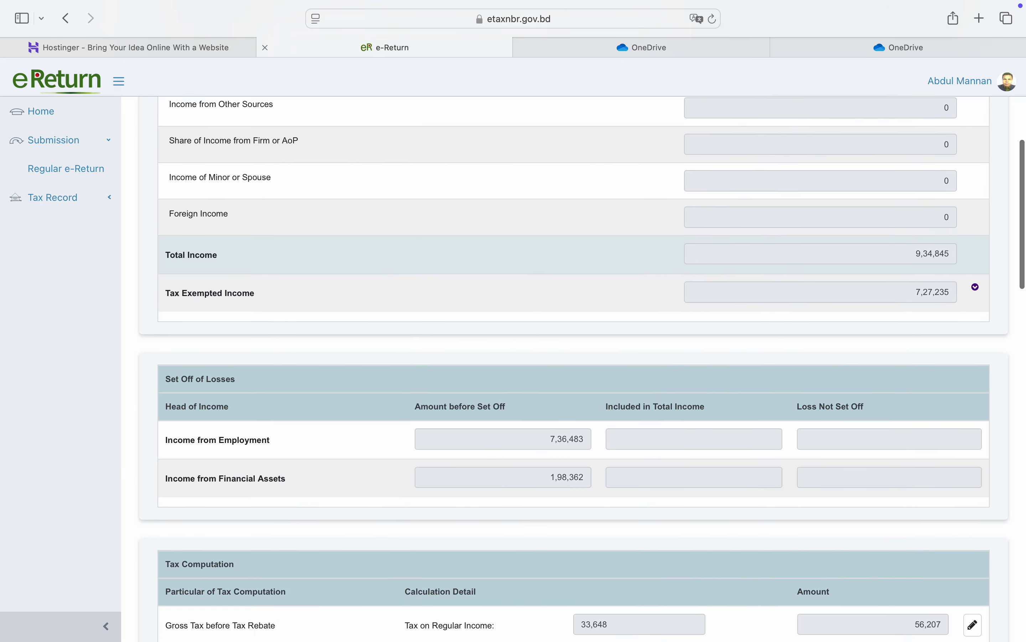
pyautogui.scroll(-10, 574, 368)
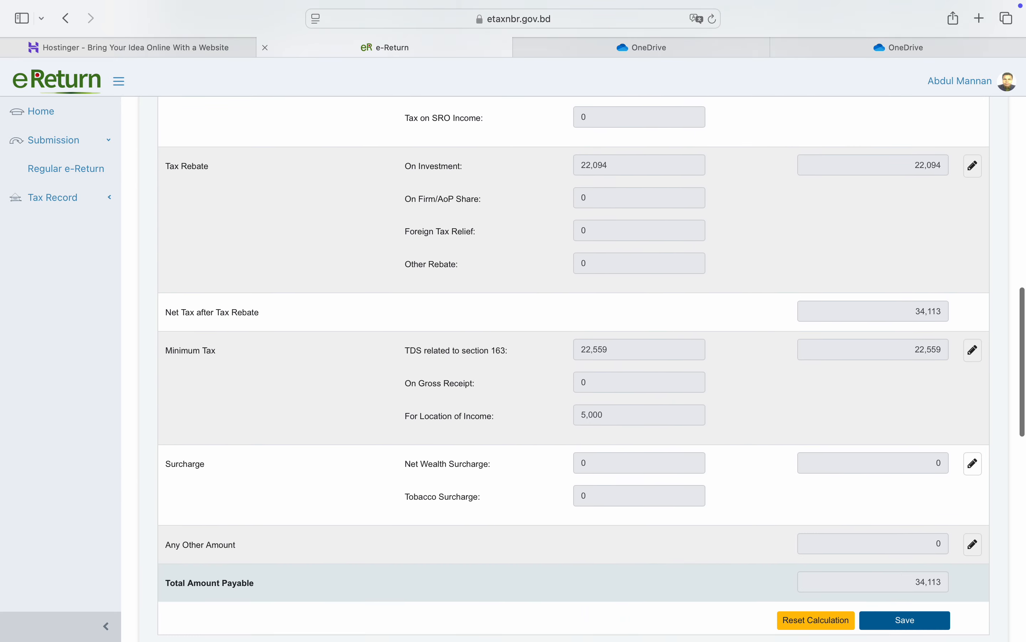
pyautogui.scroll(-10, 574, 369)
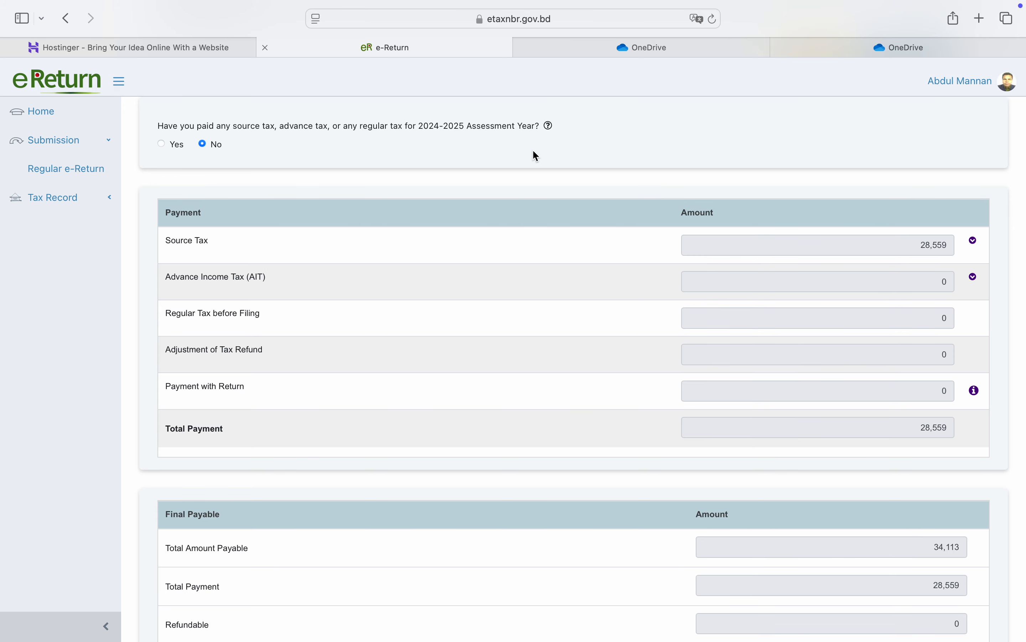
pyautogui.scroll(-5, 537, 156)
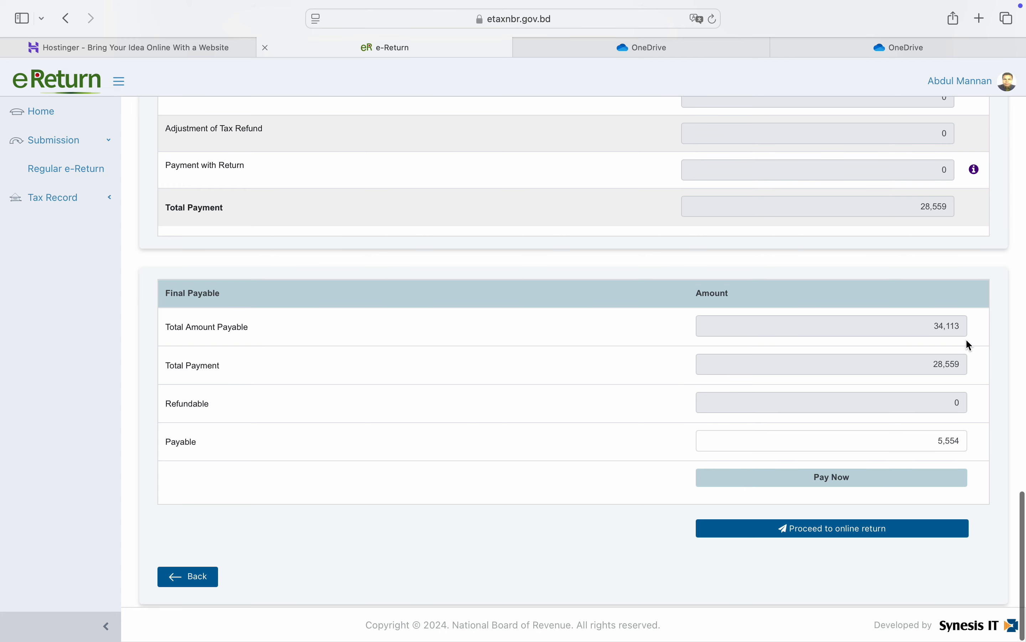
pyautogui.doubleClick(941, 364)
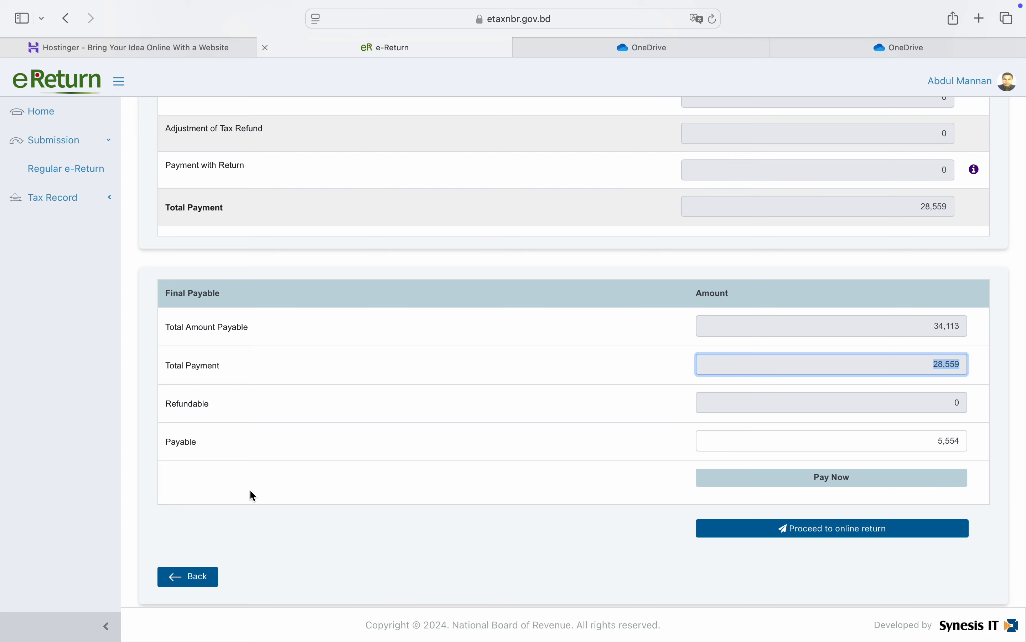
pyautogui.click(375, 431)
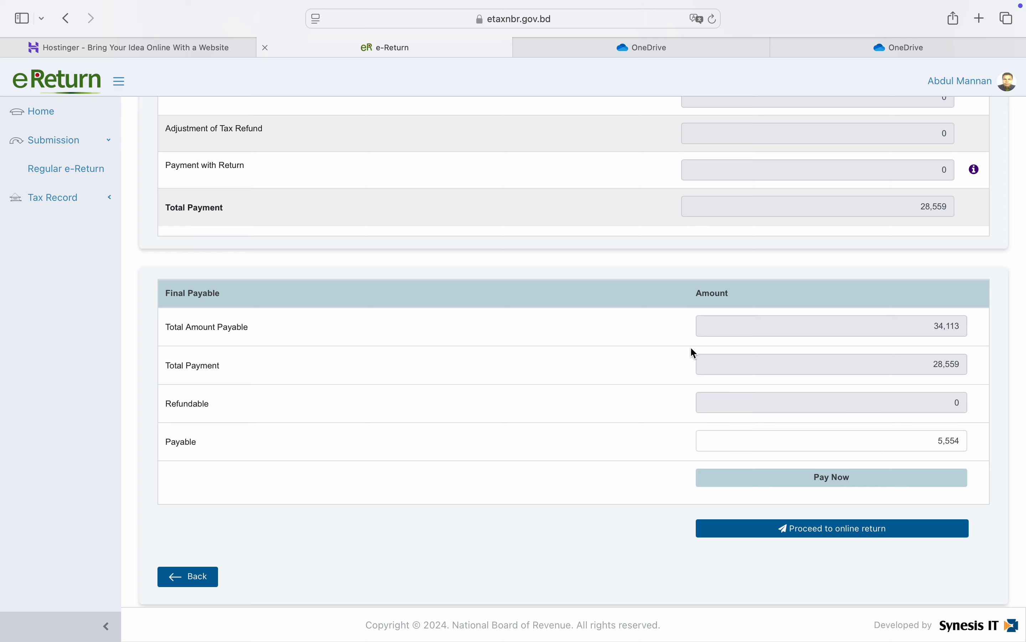
pyautogui.scroll(10, 585, 395)
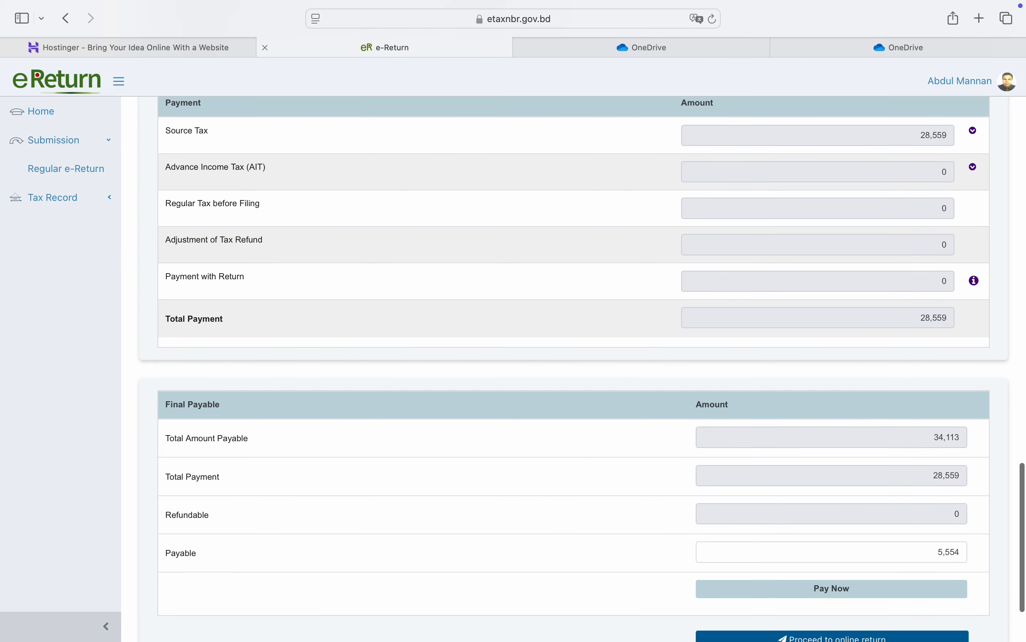
pyautogui.scroll(3, 573, 370)
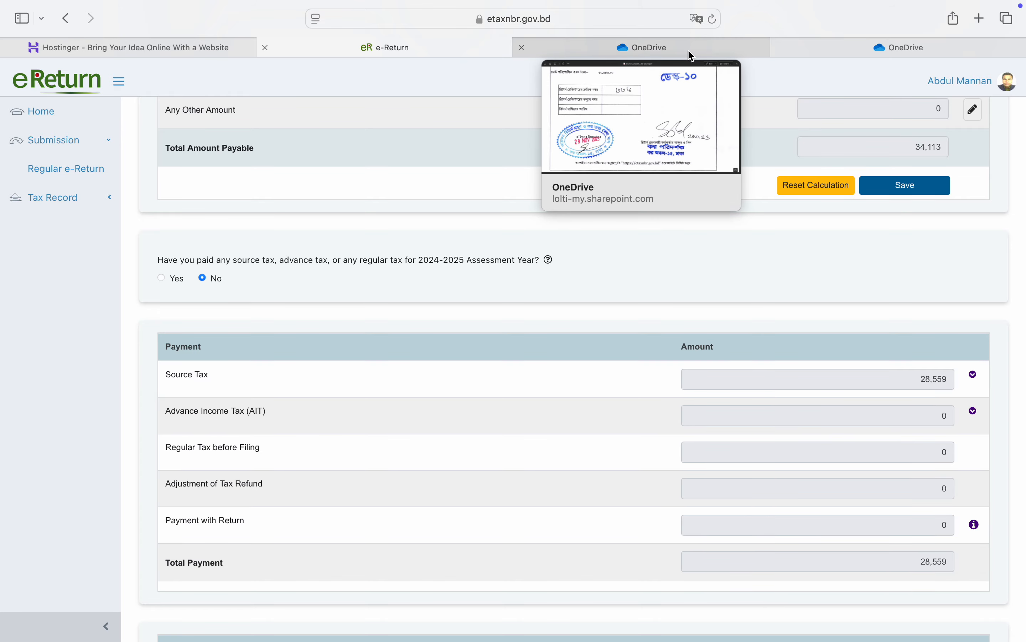
pyautogui.click(846, 43)
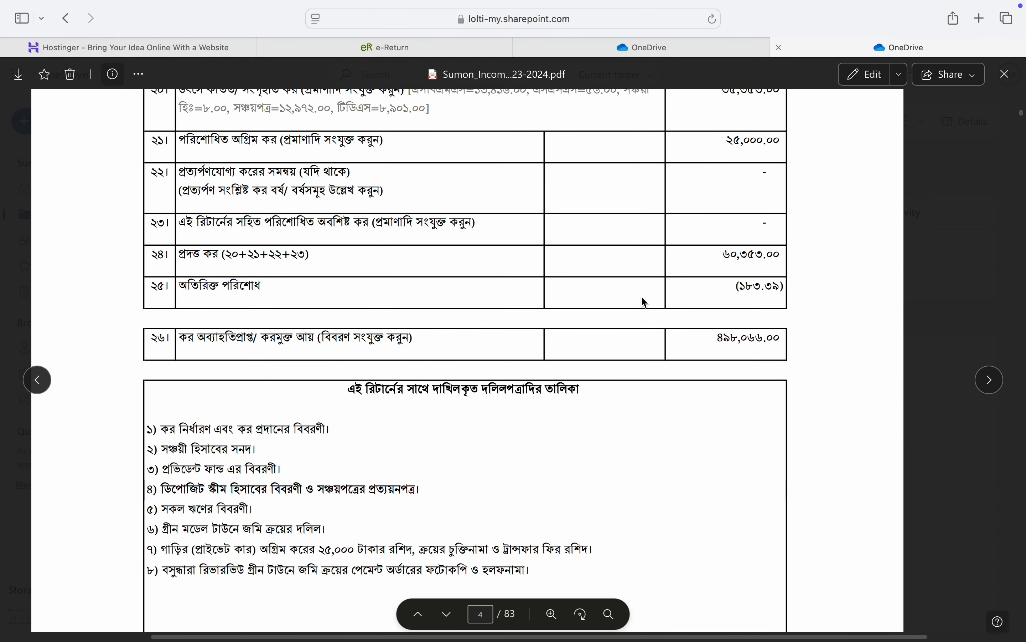
pyautogui.doubleClick(214, 289)
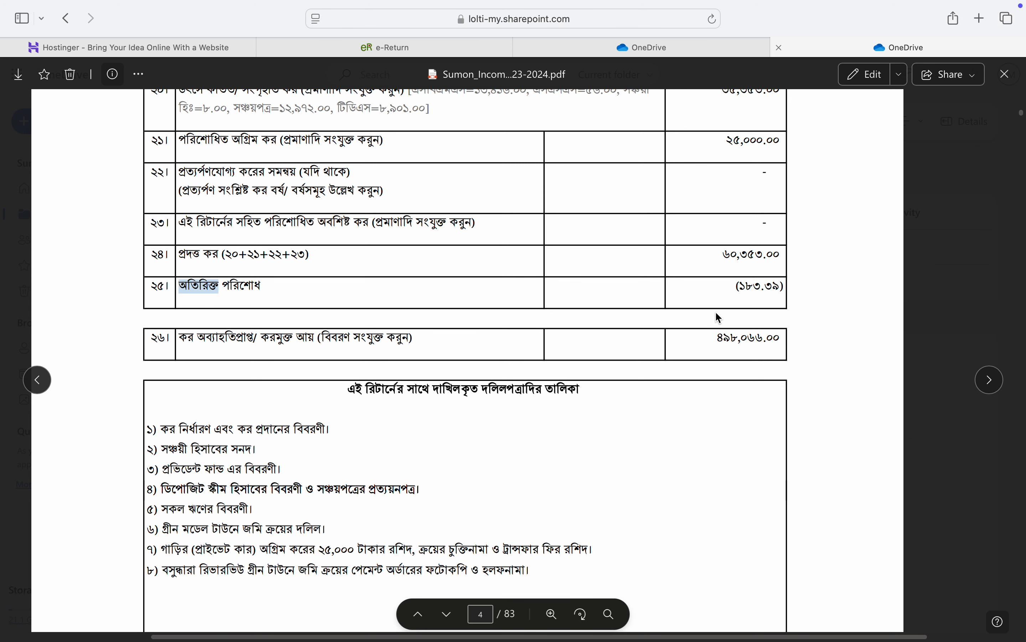
pyautogui.click(749, 288)
pyautogui.doubleClick(751, 293)
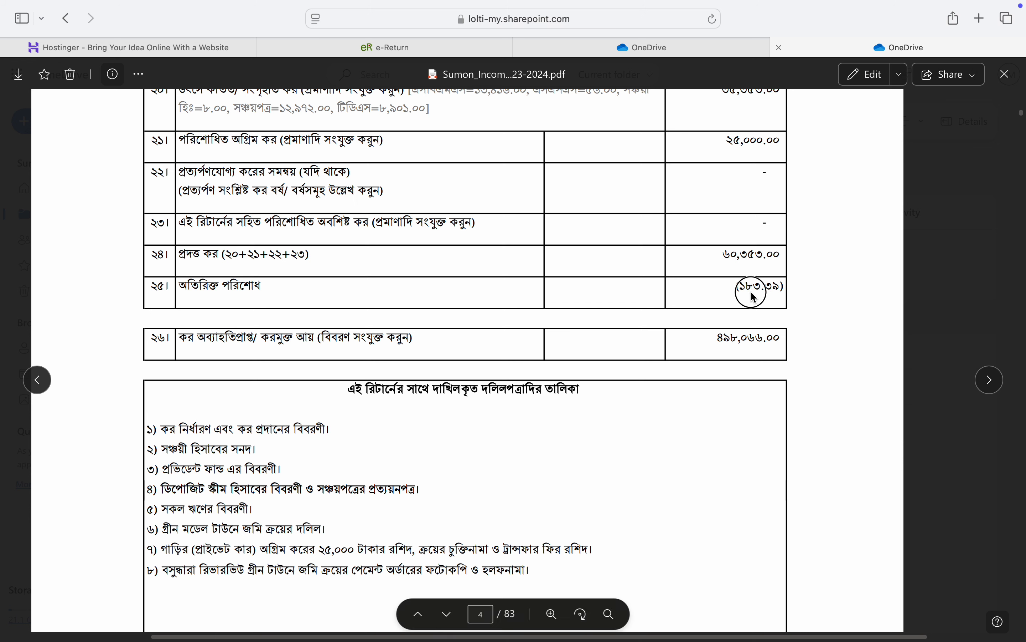
pyautogui.click(687, 286)
pyautogui.click(430, 54)
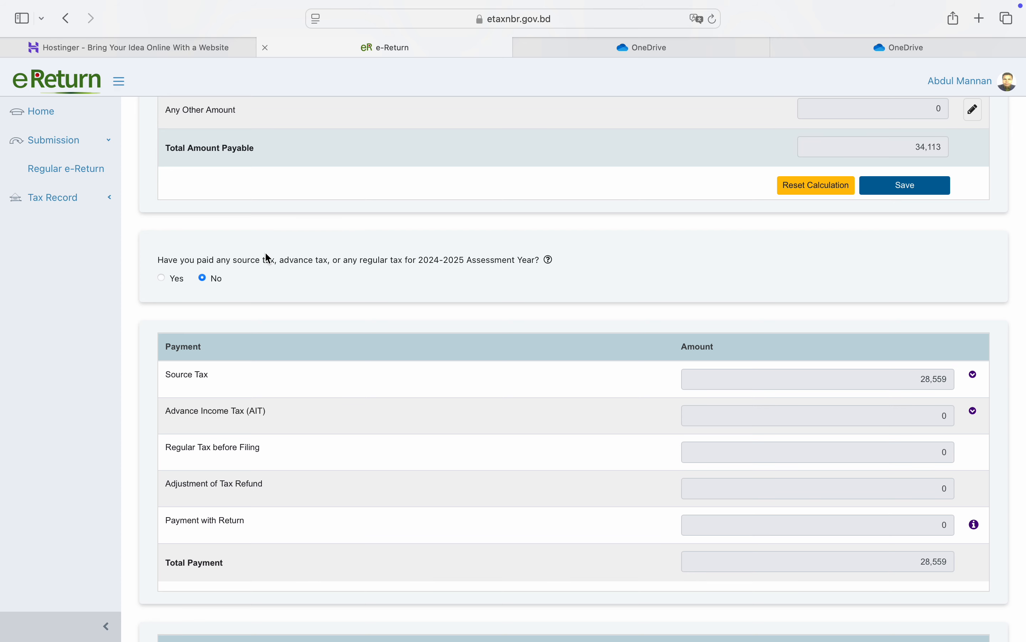
# Step: Answer Yes to having paid tax and Yes to updating tax payment status, opening e-Return Ledger
pyautogui.click(161, 278)
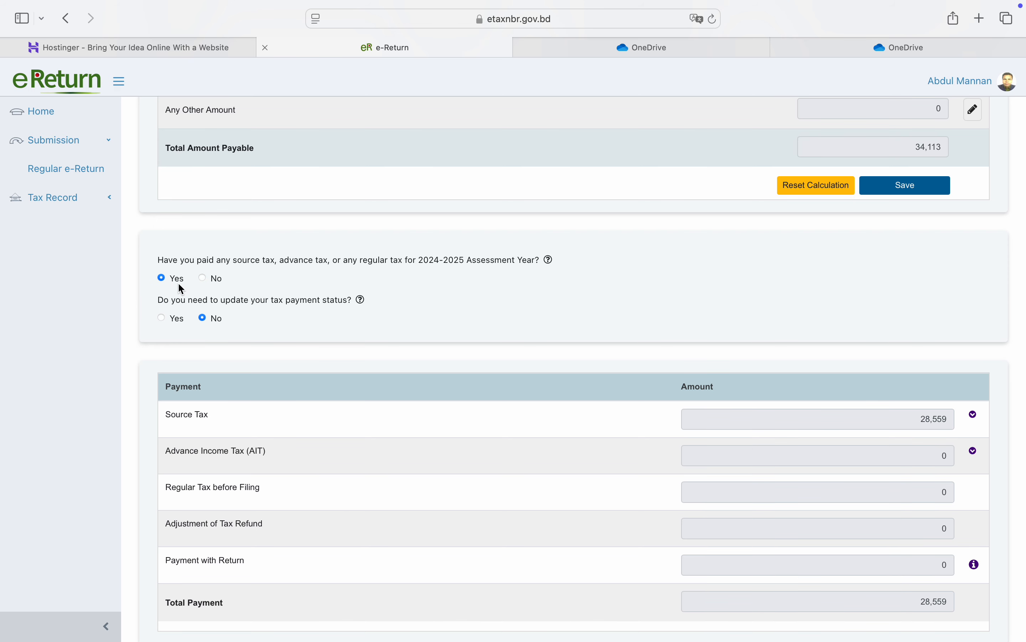
pyautogui.click(163, 320)
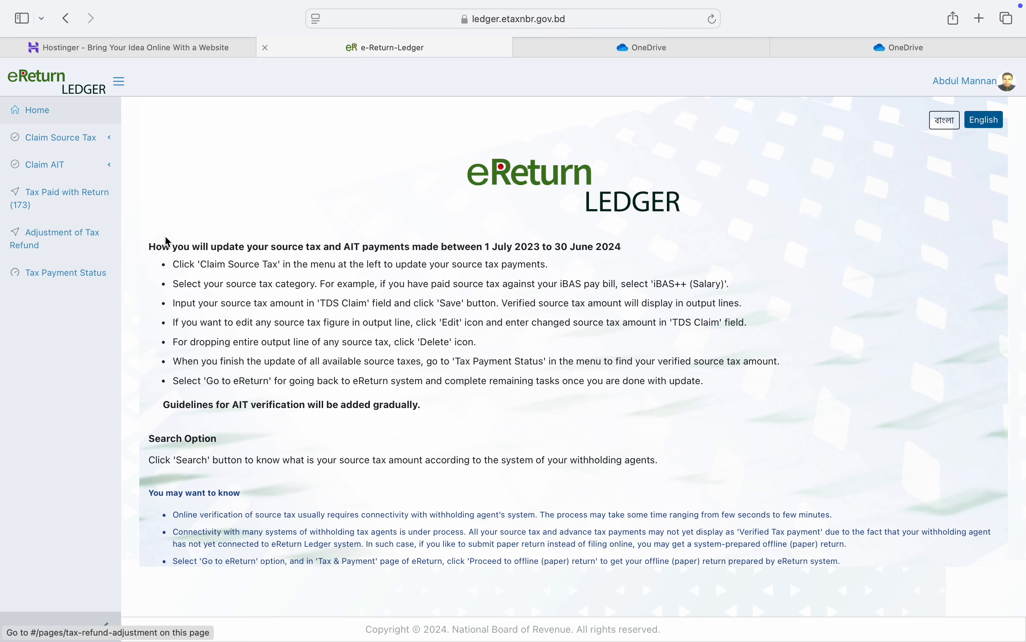
pyautogui.click(82, 251)
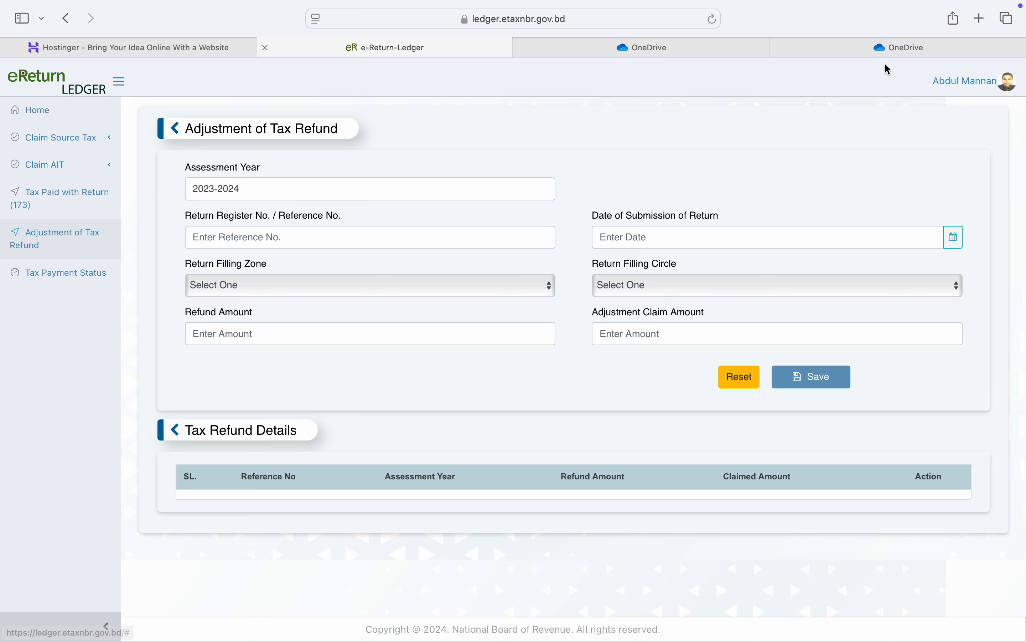
pyautogui.click(890, 54)
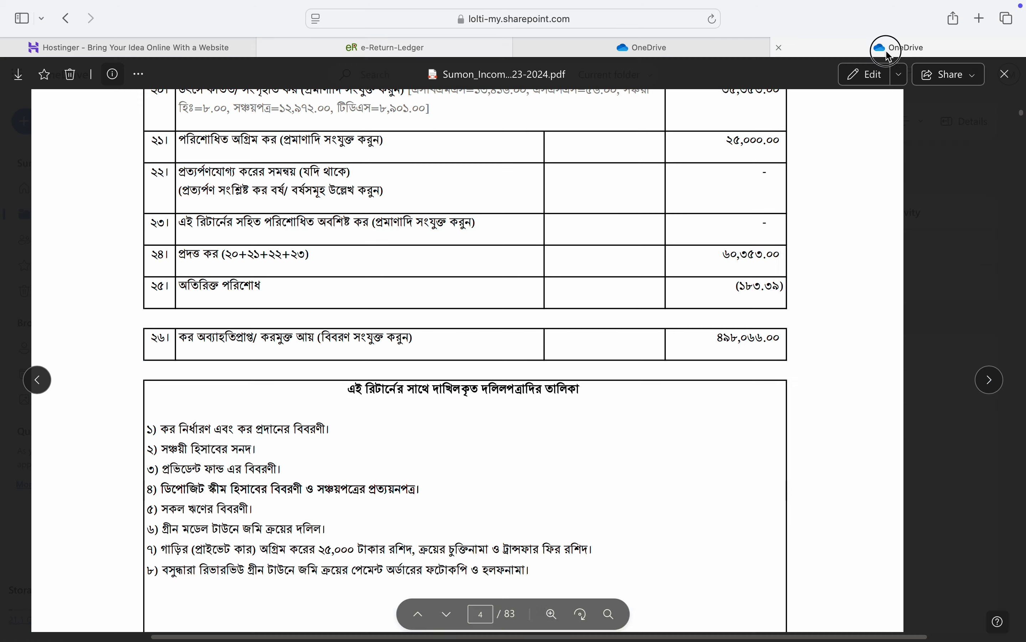
pyautogui.click(439, 49)
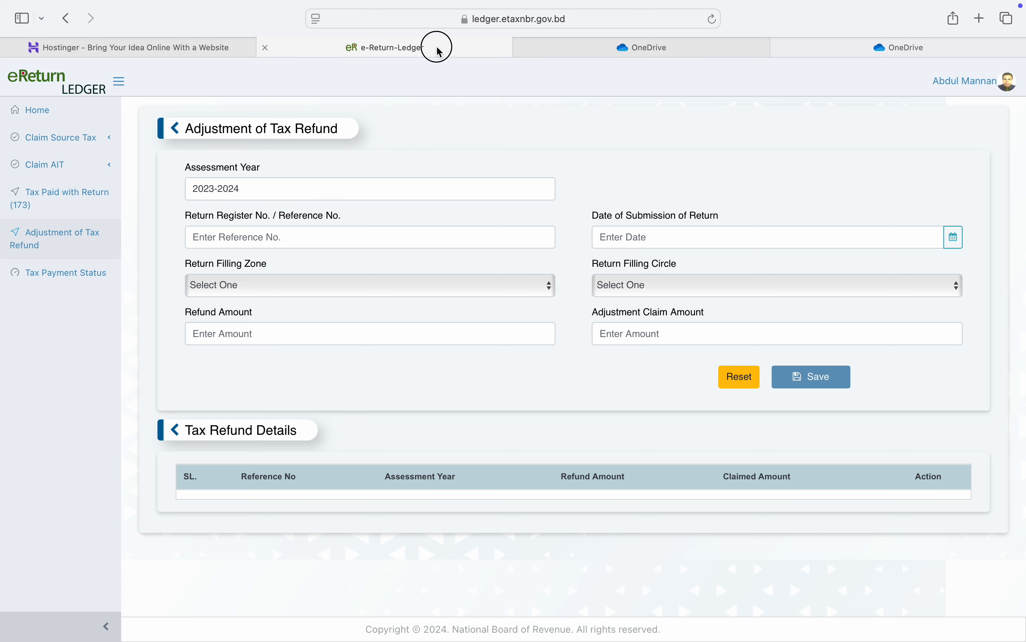
pyautogui.click(319, 244)
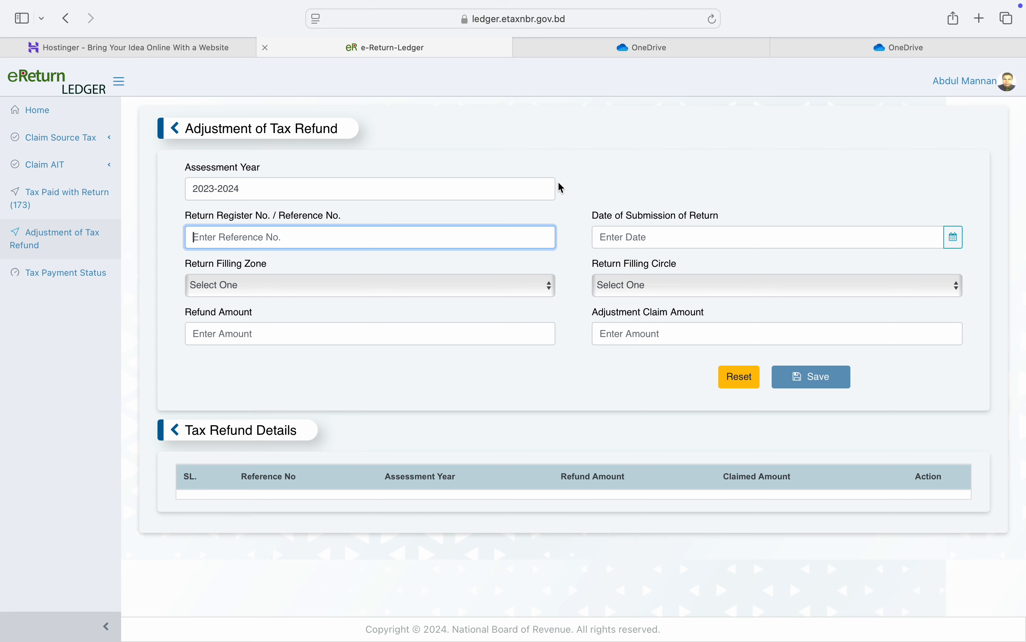
pyautogui.click(658, 49)
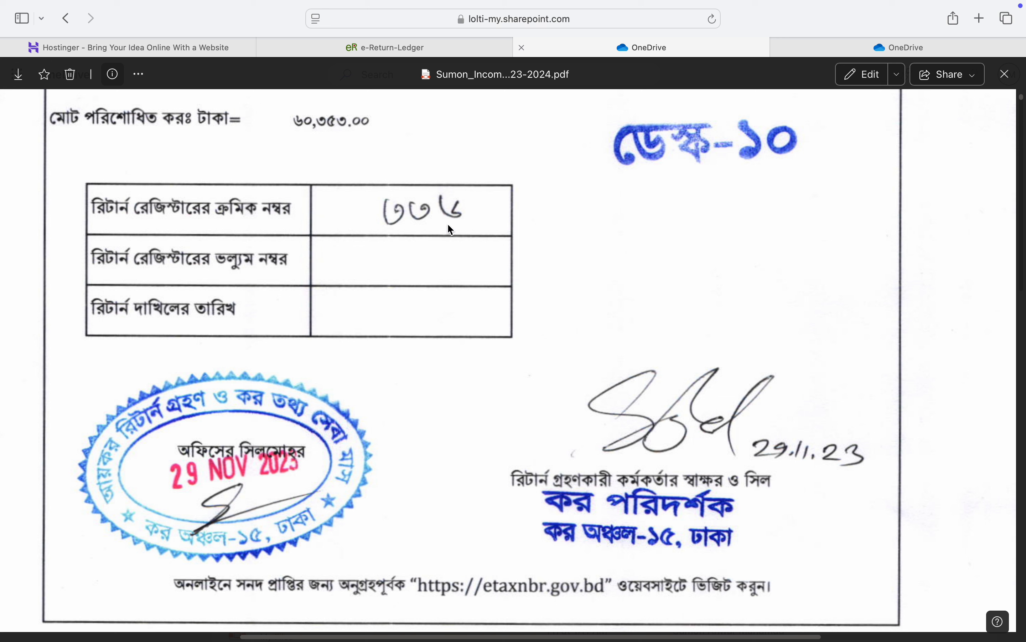
pyautogui.click(426, 51)
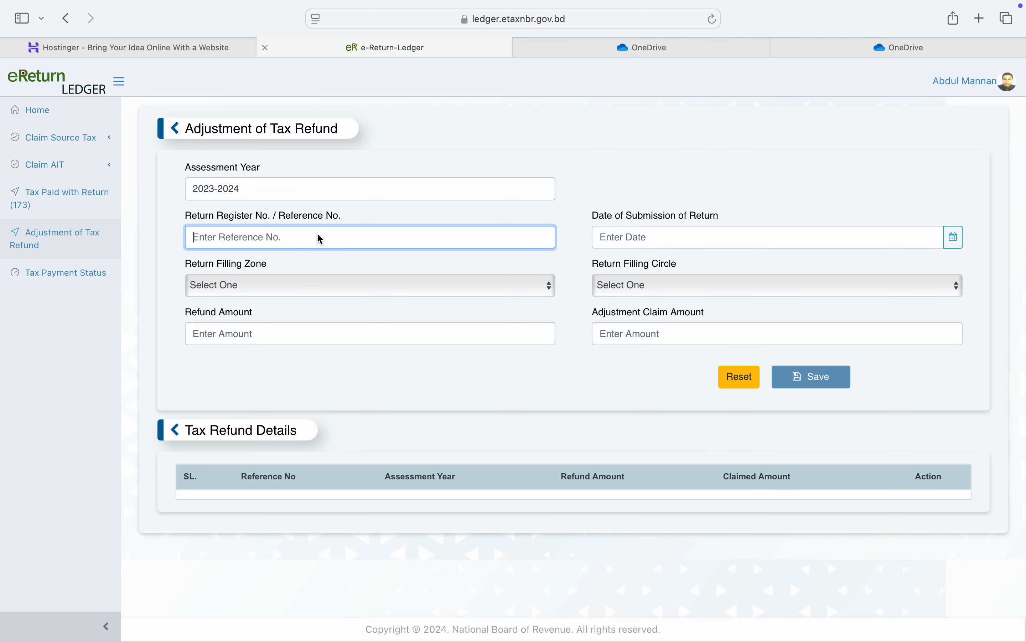
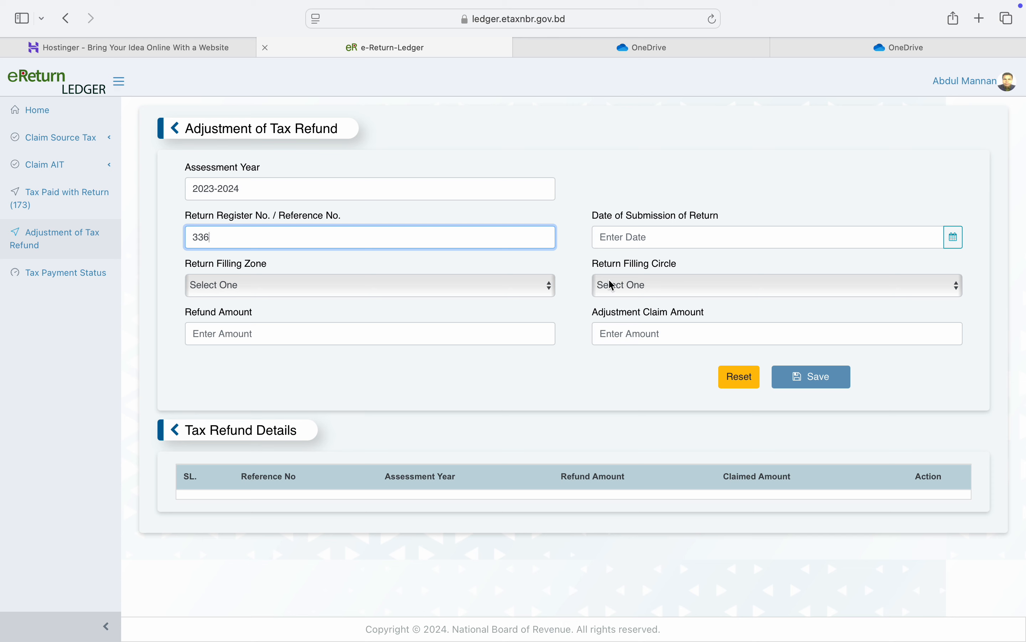
# Step: Enter the return's submission date 29-11-2023, as shown on the return PDF
pyautogui.click(670, 239)
pyautogui.click(670, 240)
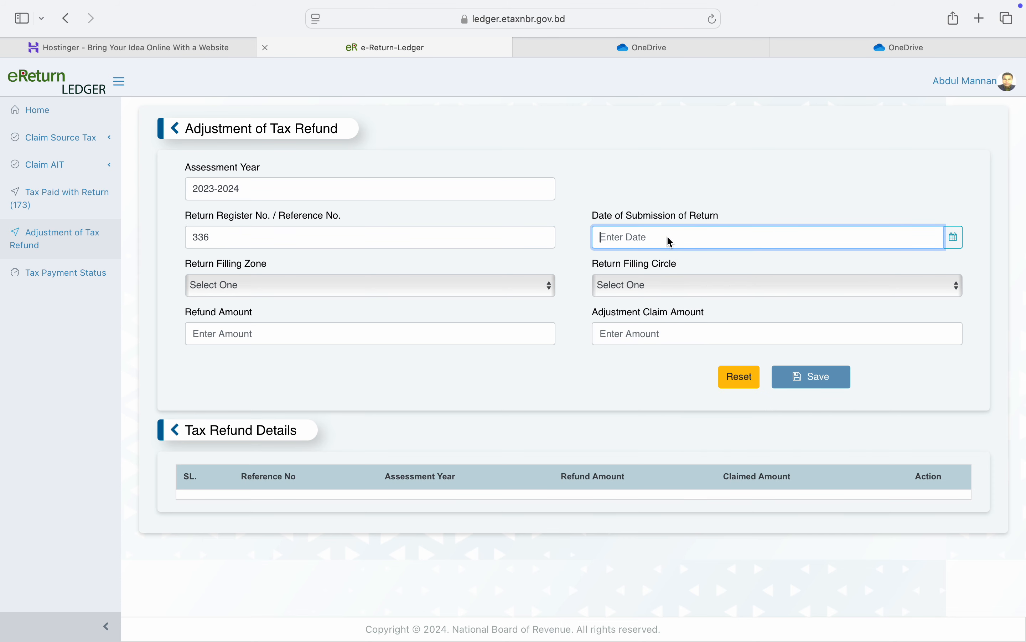
pyautogui.click(645, 47)
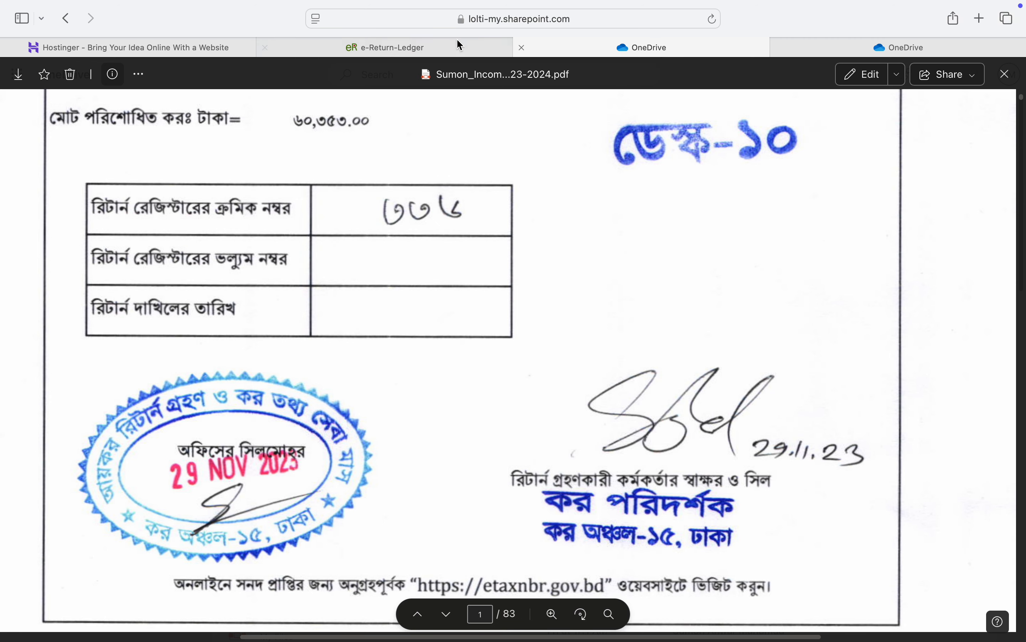
pyautogui.click(405, 49)
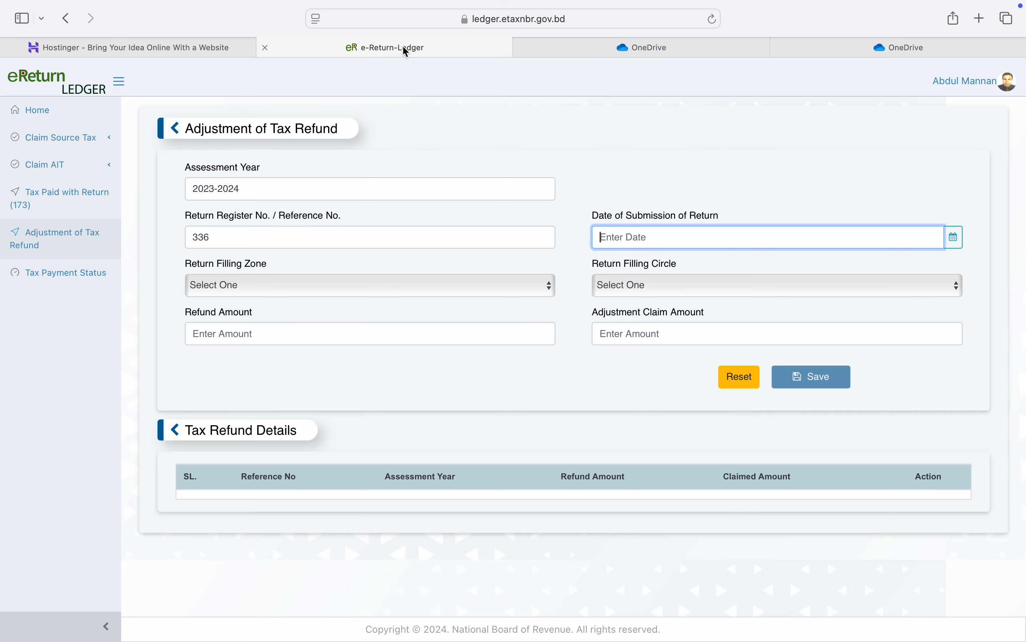
pyautogui.write('29-11-2023')
# Step: Look up the return filing zone on last year's return PDF
pyautogui.click(402, 290)
pyautogui.click(398, 281)
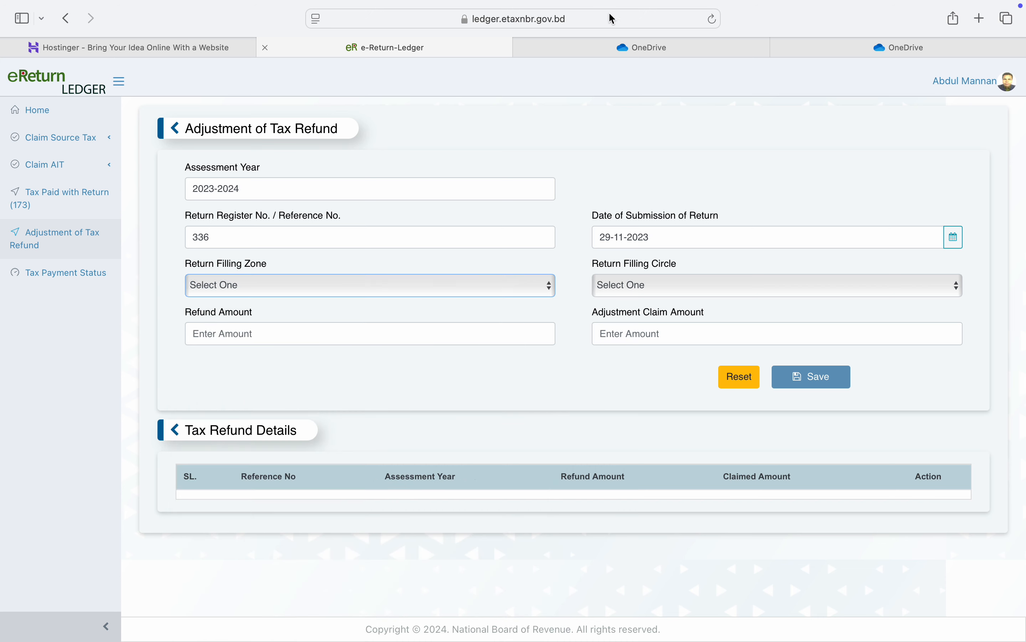
pyautogui.click(603, 49)
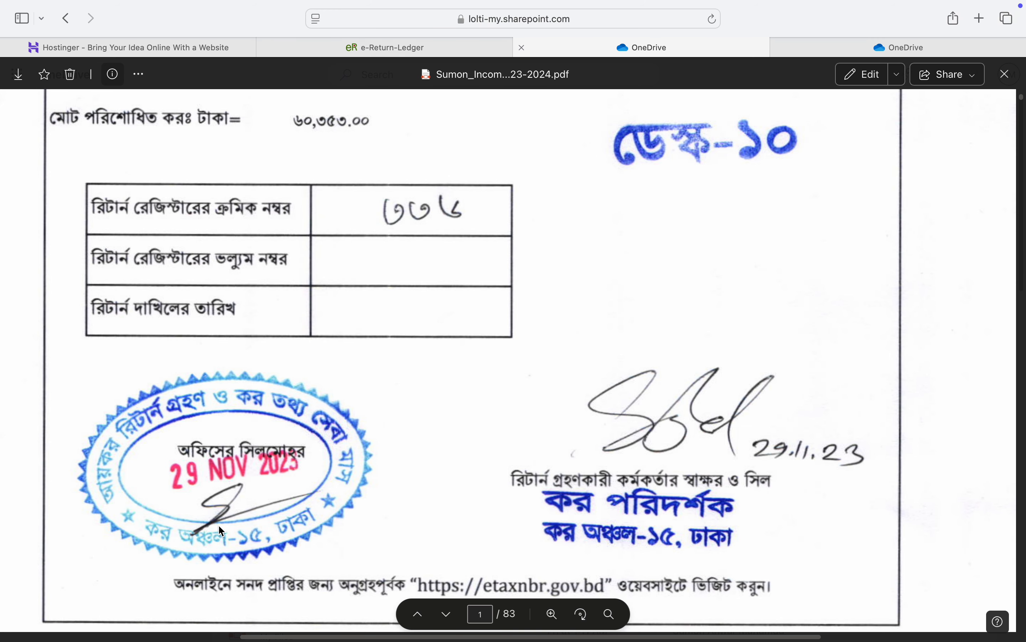
pyautogui.click(403, 49)
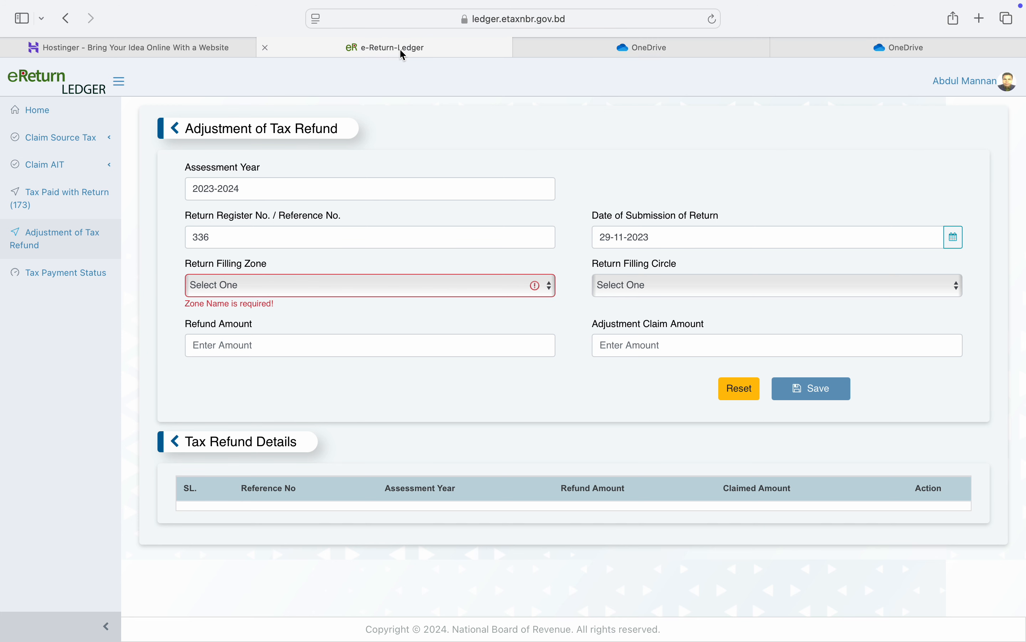
# Step: Set the return filing zone to Taxes Zone-15, Dhaka and the filing circle to Circle-327
pyautogui.click(344, 291)
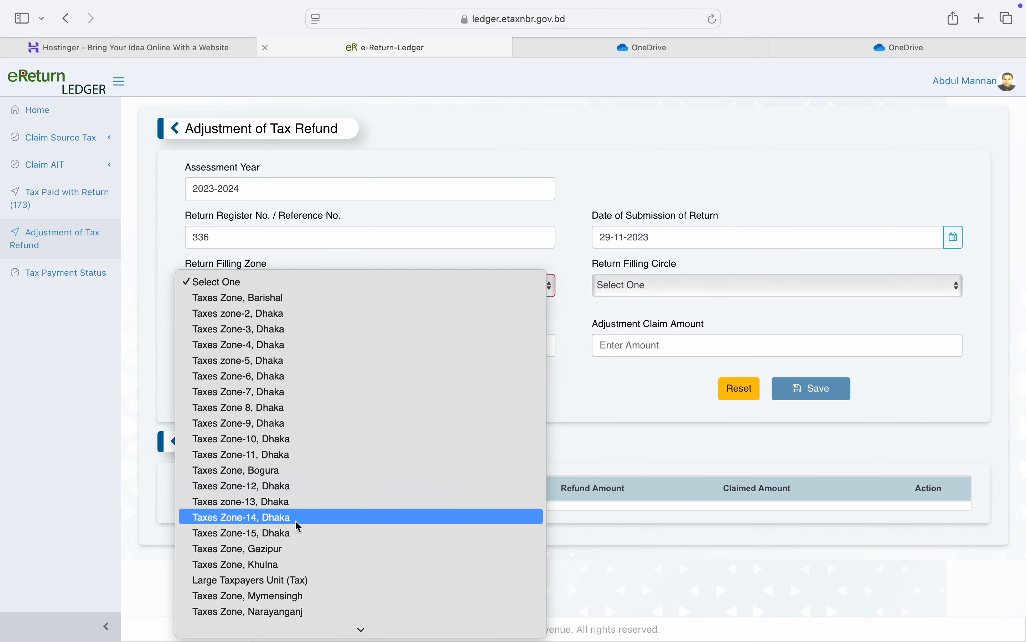
pyautogui.click(283, 538)
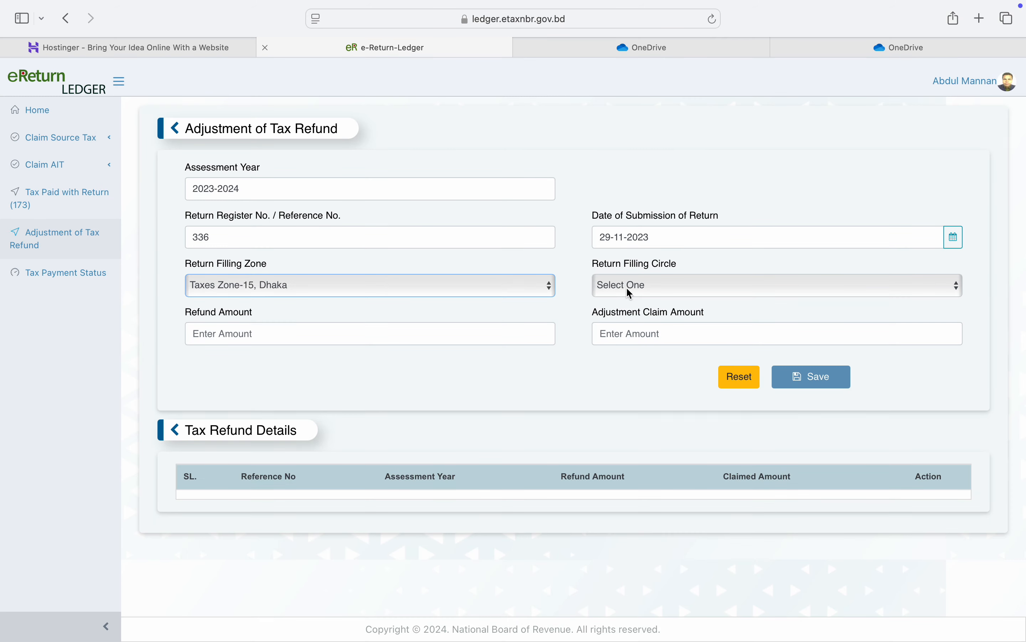
pyautogui.click(633, 290)
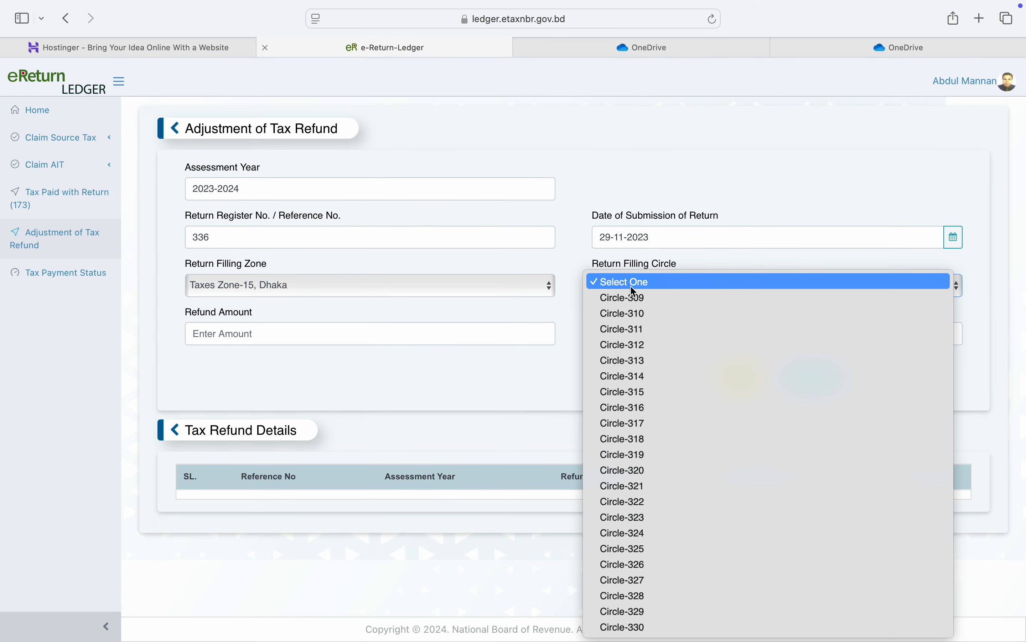
pyautogui.click(652, 580)
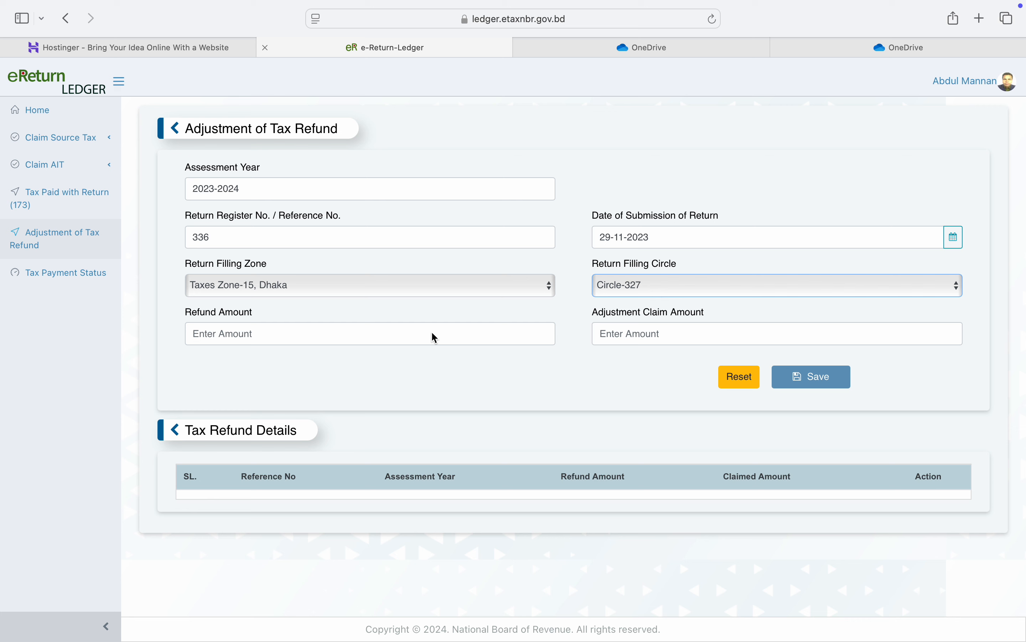
pyautogui.click(432, 343)
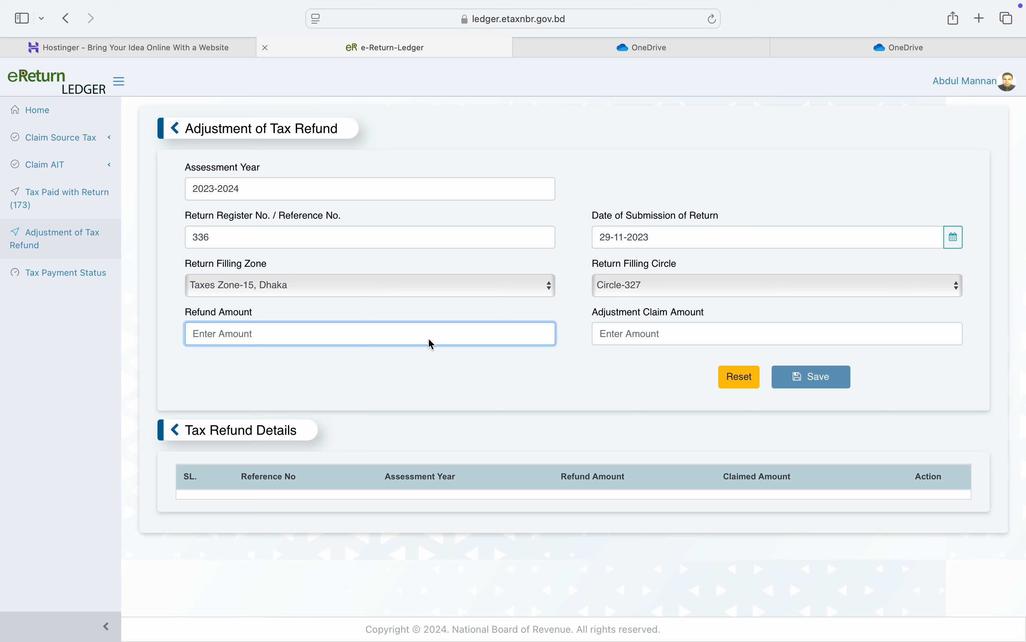
# Step: Enter 183 as both refund amount and adjustment claim amount, then save the refund entry
pyautogui.click(805, 55)
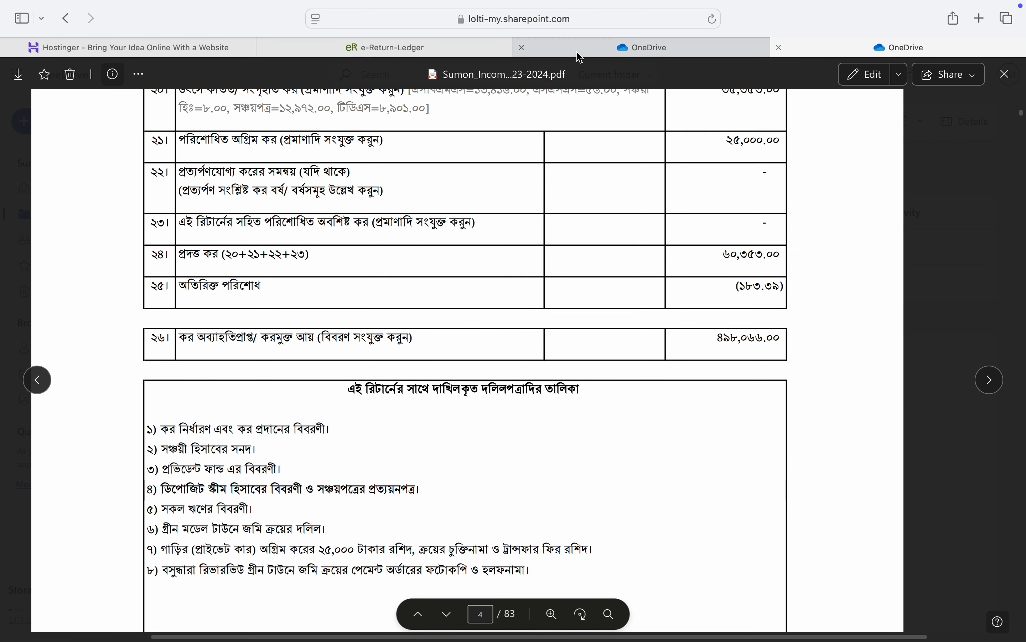
pyautogui.click(449, 48)
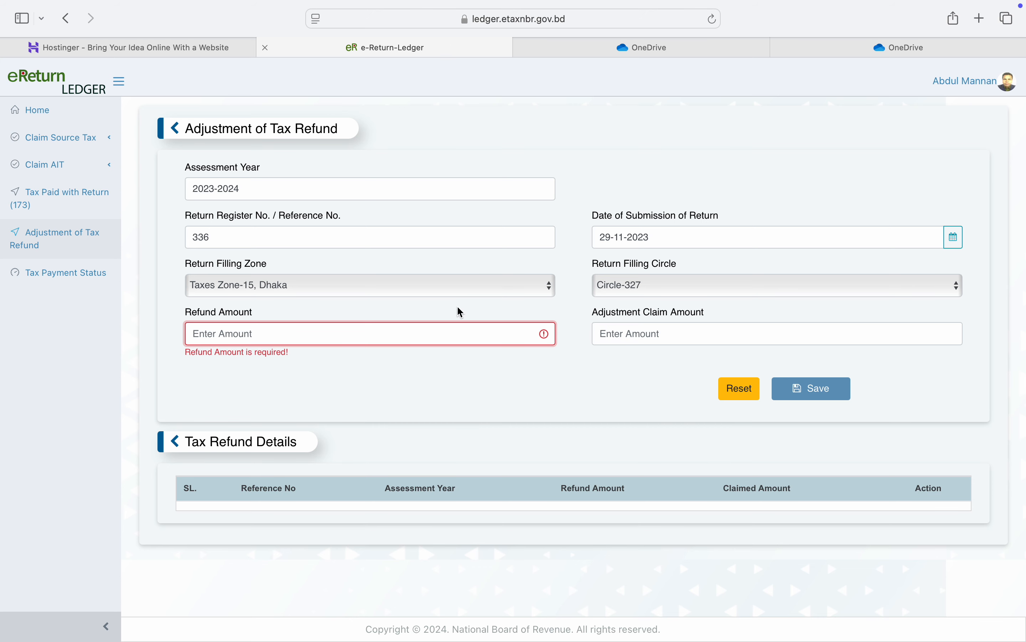
pyautogui.click(445, 336)
pyautogui.write('183')
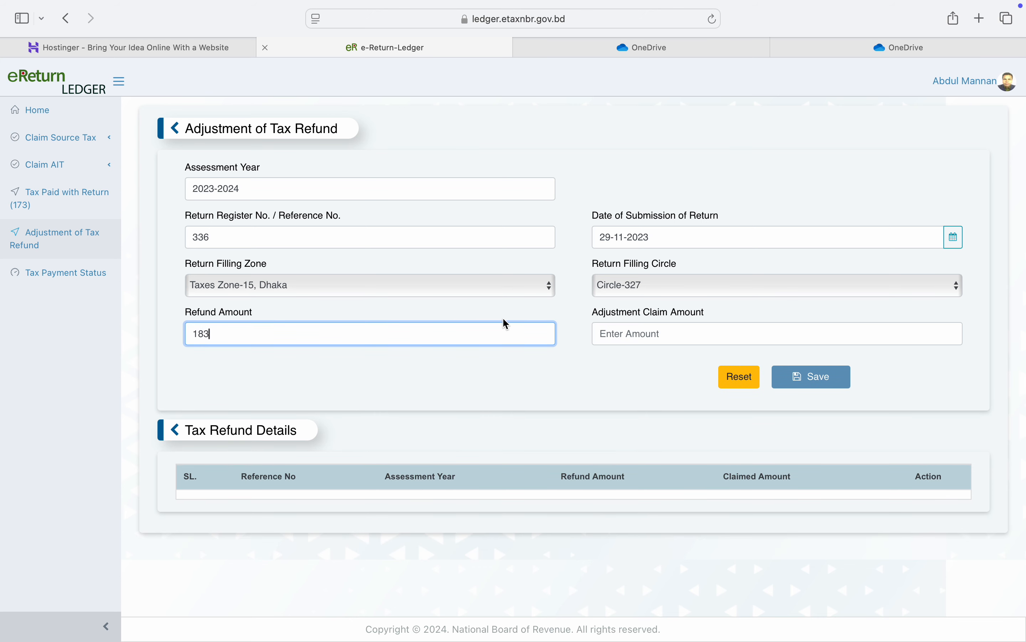
pyautogui.click(709, 336)
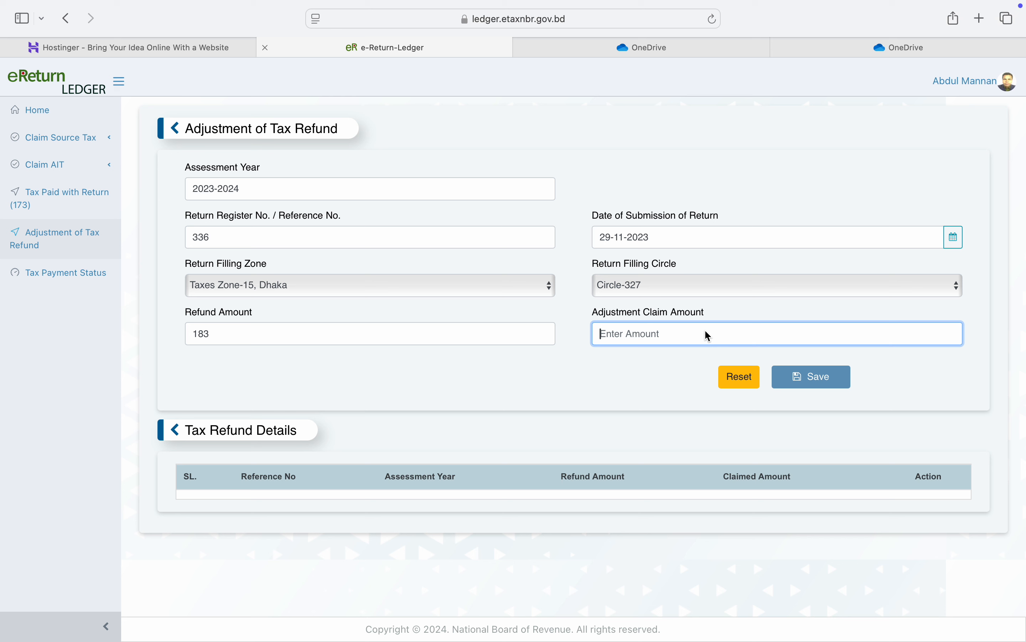
pyautogui.write('183')
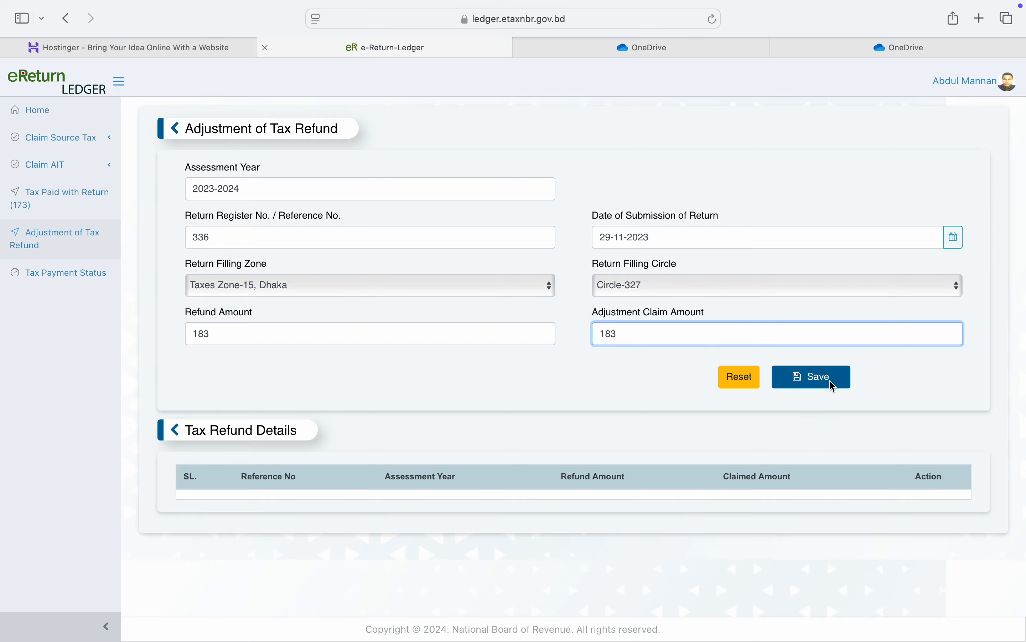
pyautogui.click(829, 381)
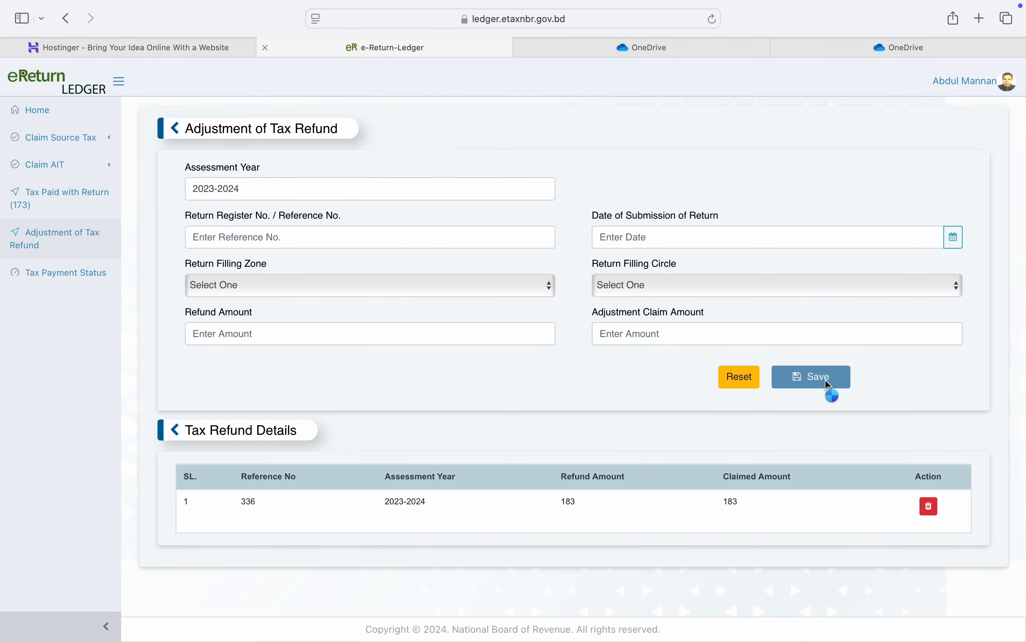
# Step: Check the saved refund row (336, 2023-2024, 183 refund and claimed), then view Tax Payment Status
pyautogui.doubleClick(254, 508)
pyautogui.doubleClick(418, 503)
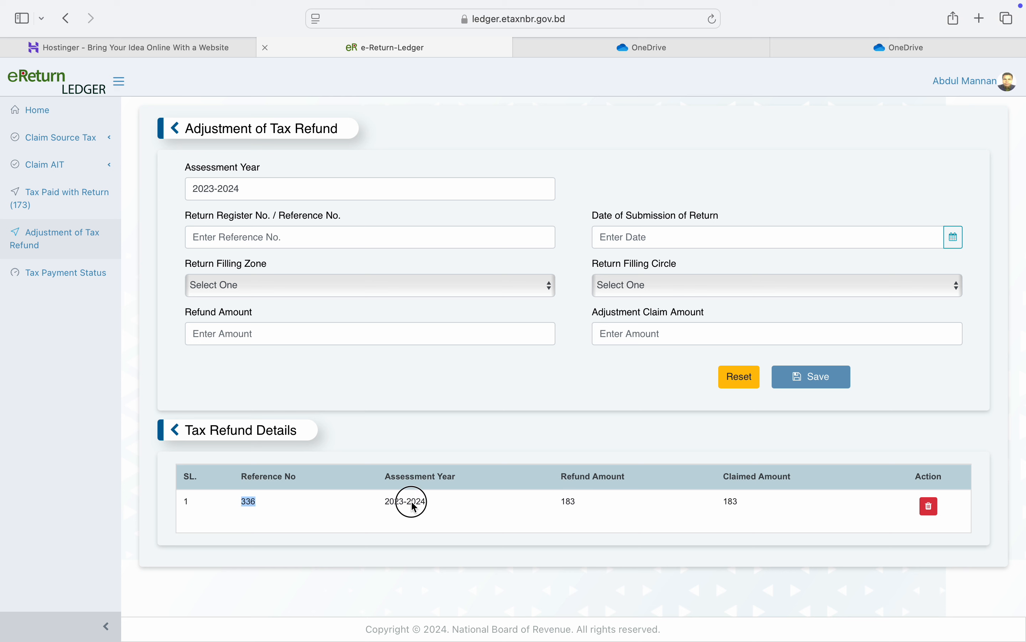
pyautogui.click(571, 503)
pyautogui.doubleClick(571, 502)
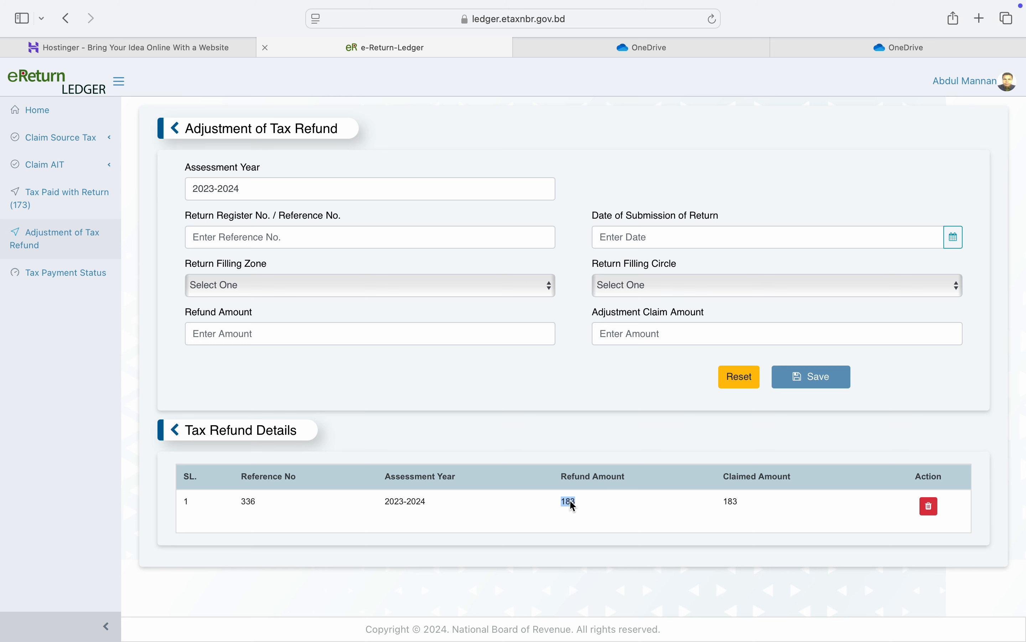
pyautogui.doubleClick(731, 503)
pyautogui.click(62, 282)
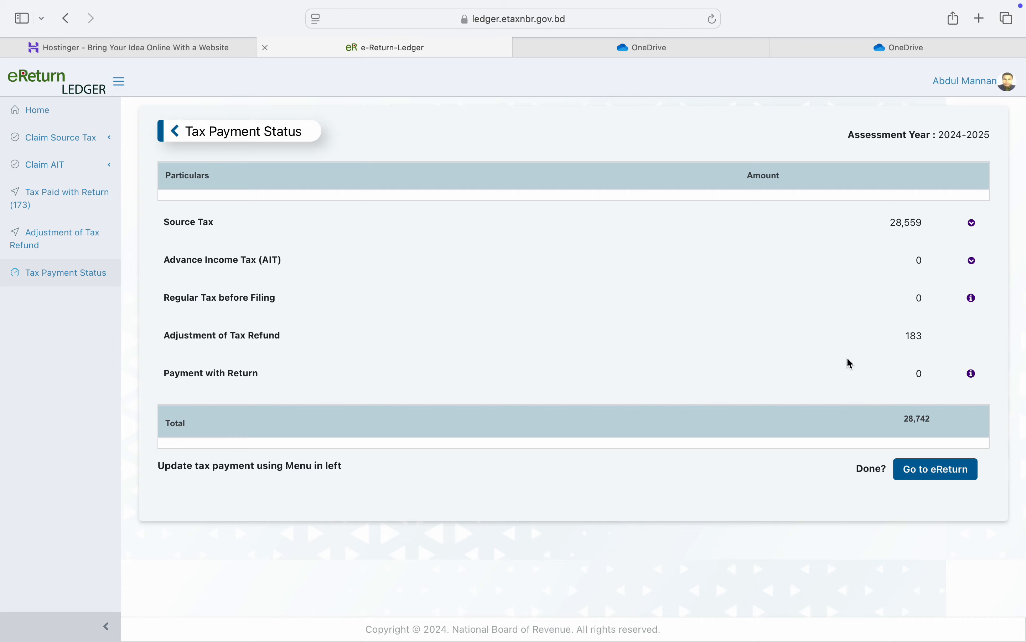
# Step: Back in e-Return, confirm the 183 refund adjustment raises payment to 28,742 and cuts payable to 5,371
pyautogui.click(957, 471)
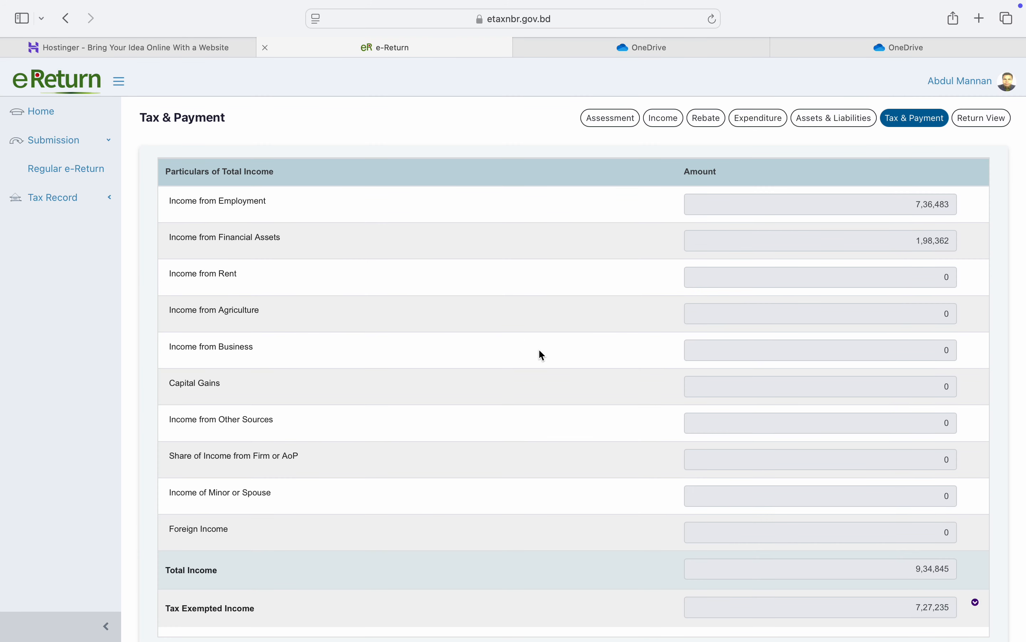
pyautogui.scroll(-10, 599, 325)
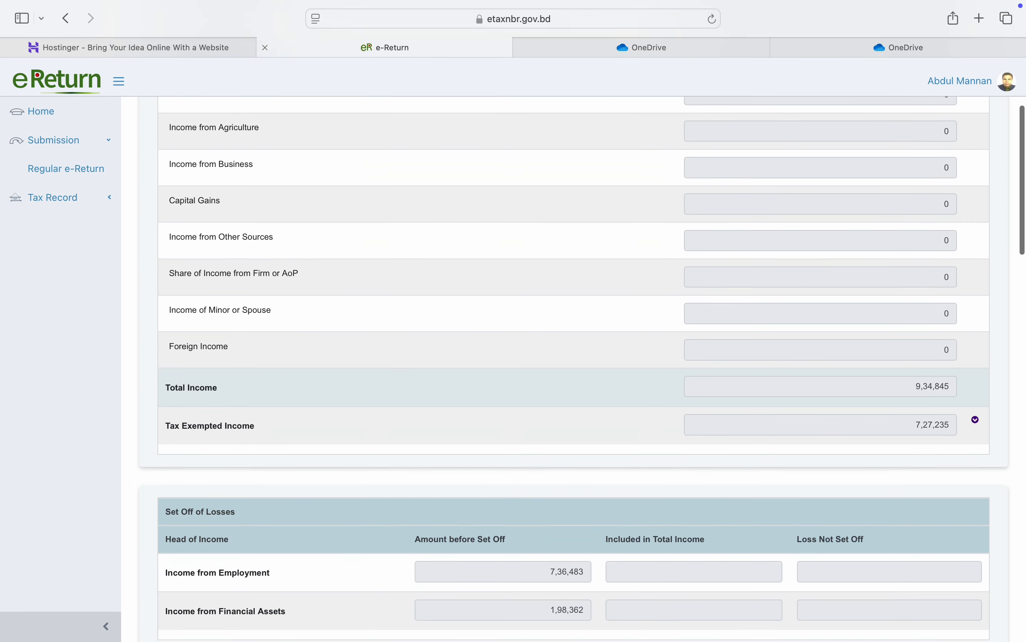
pyautogui.scroll(-14, 599, 325)
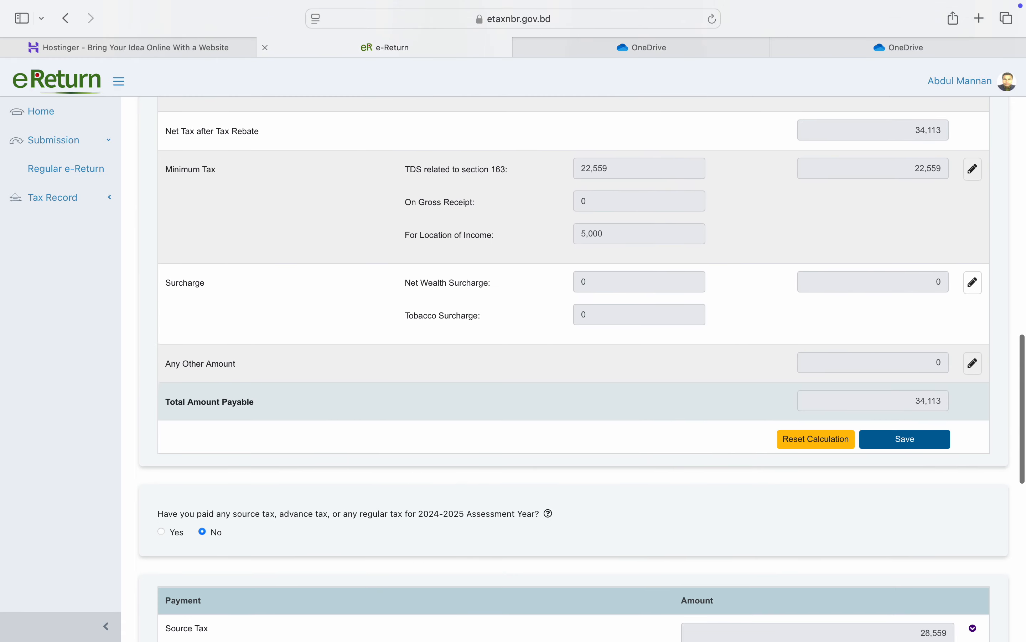
pyautogui.scroll(-10, 599, 325)
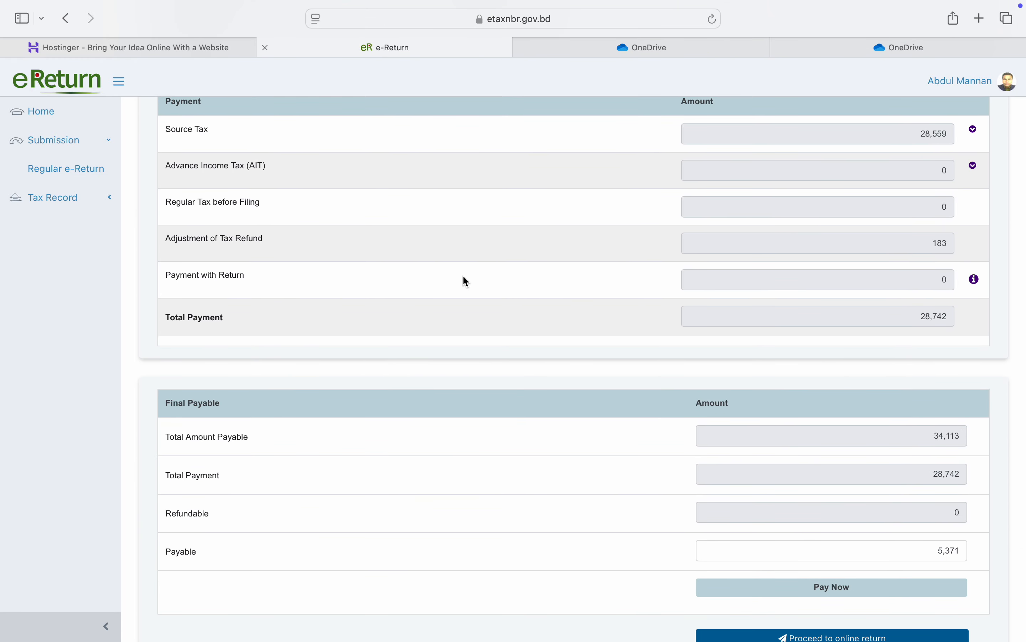
pyautogui.doubleClick(929, 242)
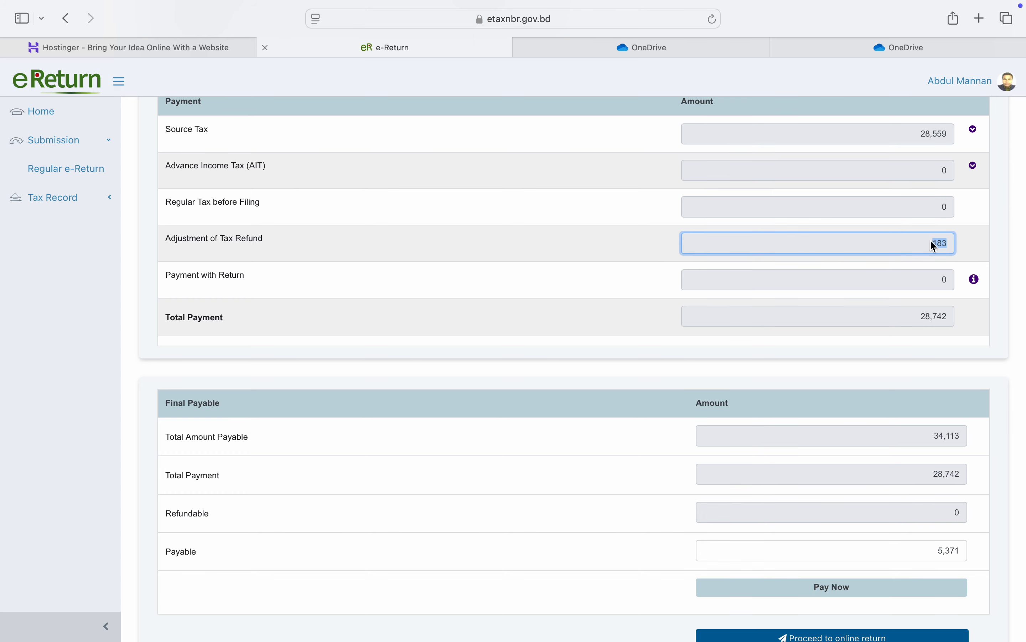
pyautogui.doubleClick(937, 555)
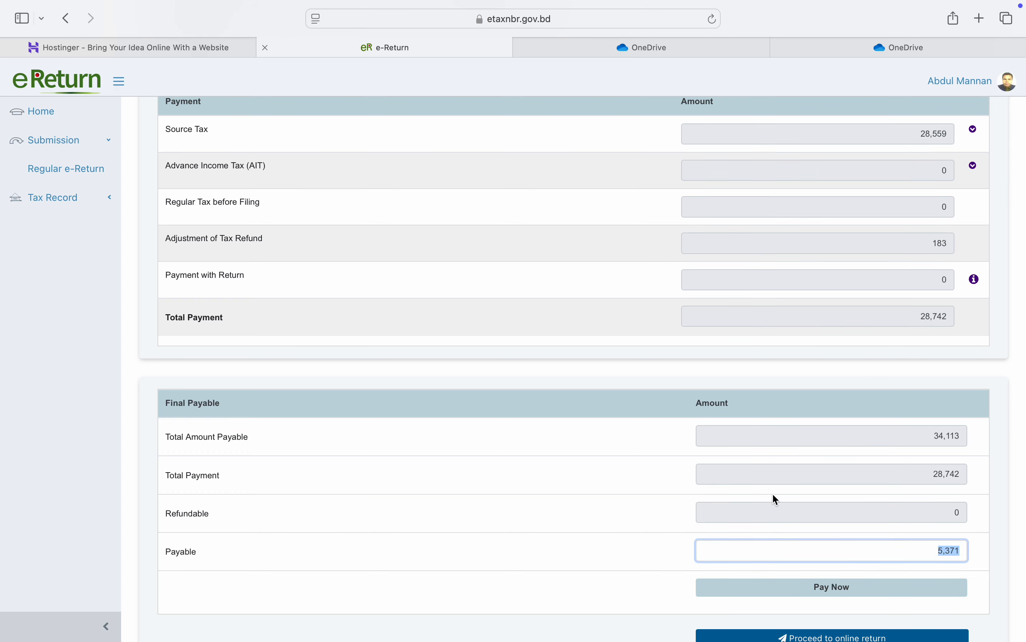
pyautogui.click(958, 551)
pyautogui.click(540, 495)
pyautogui.scroll(-2, 541, 498)
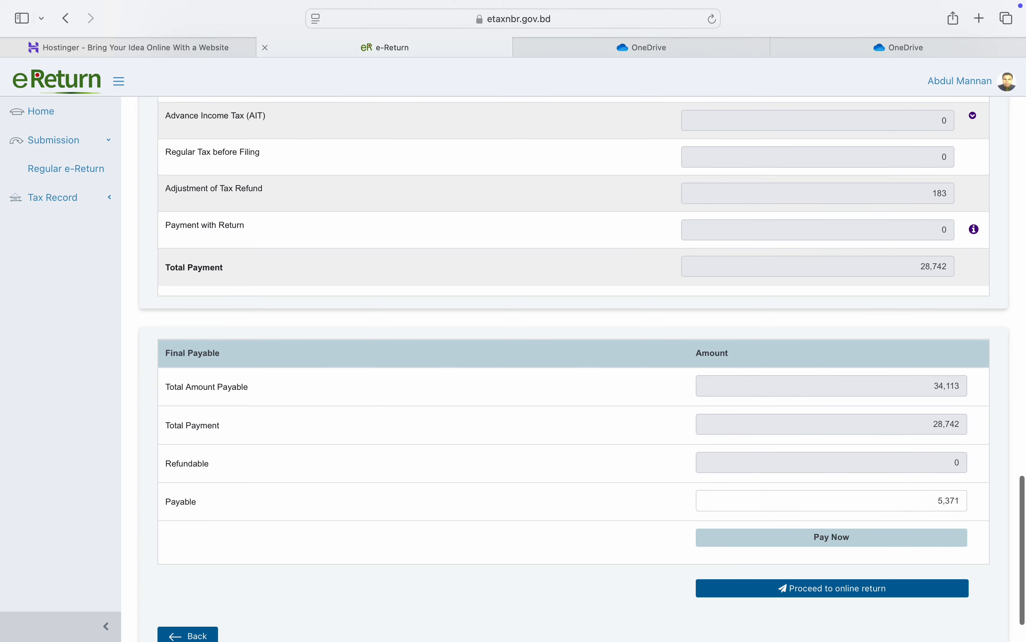
pyautogui.scroll(-2, 541, 497)
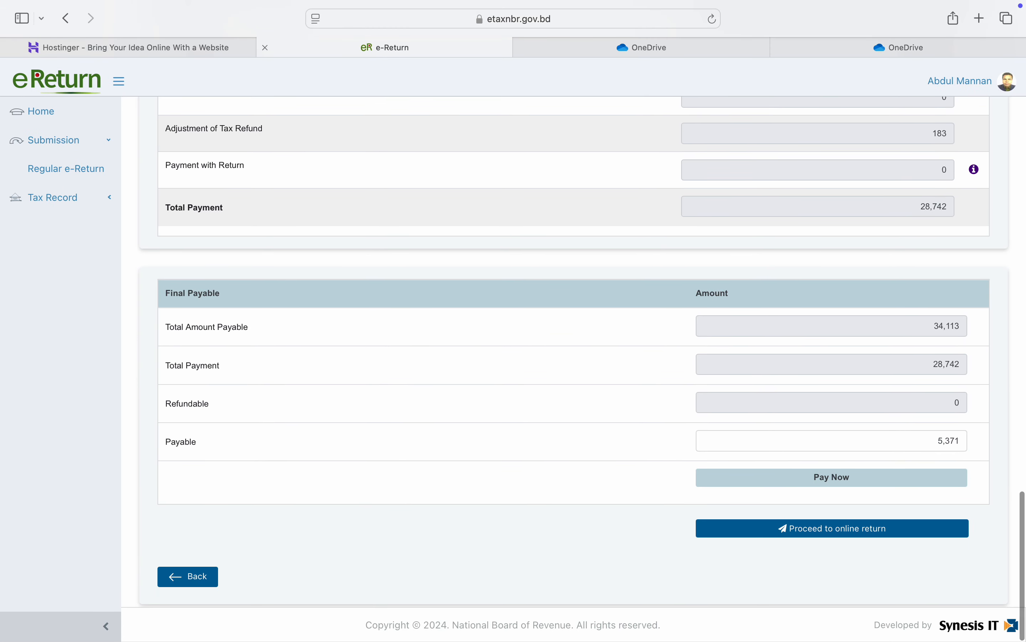